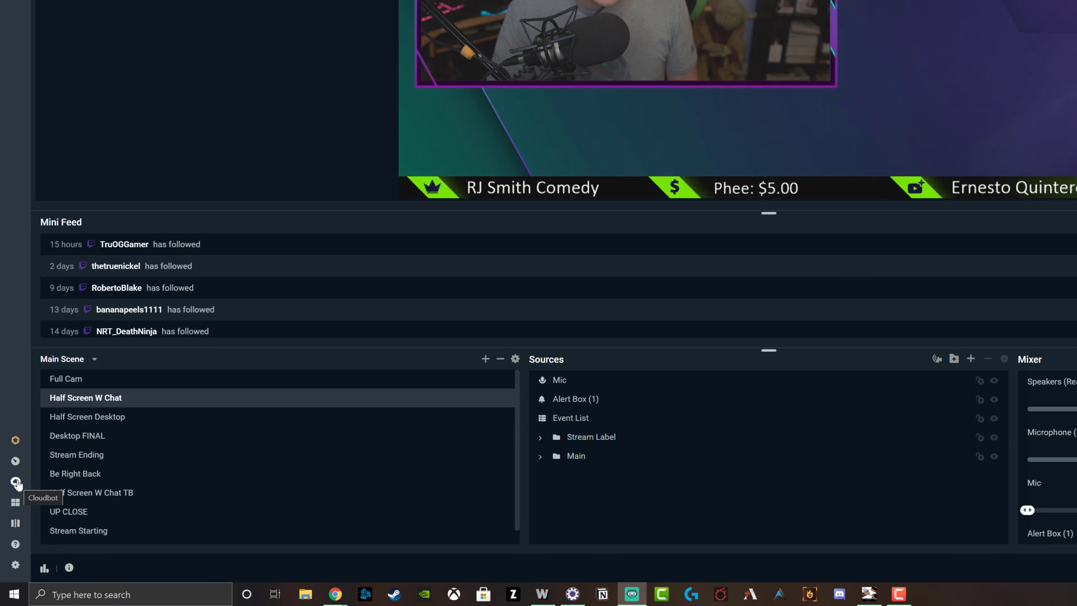
Switch to the Twitch channel page in Chrome.
click(17, 482)
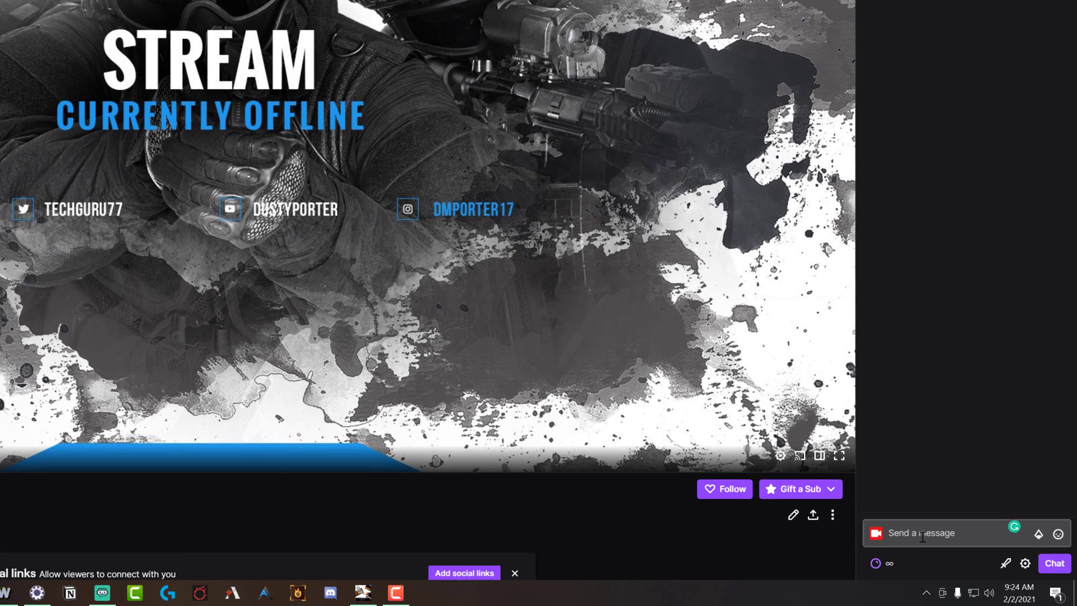
Mod the streamlabs bot with '/mod streamlabs' in Twitch chat, then return to the dashboard.
click(976, 558)
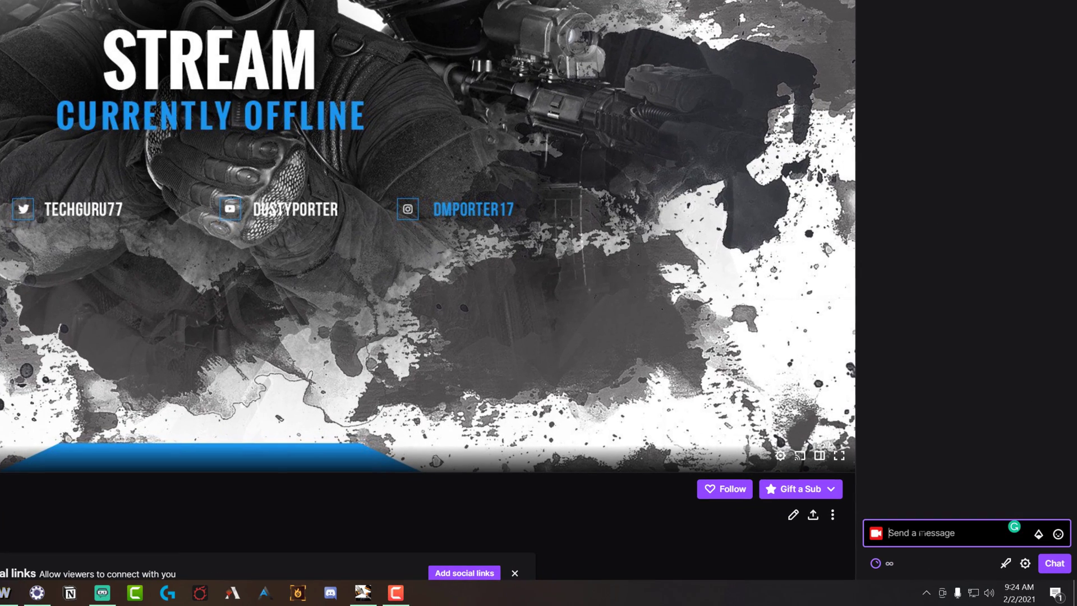
text(/)
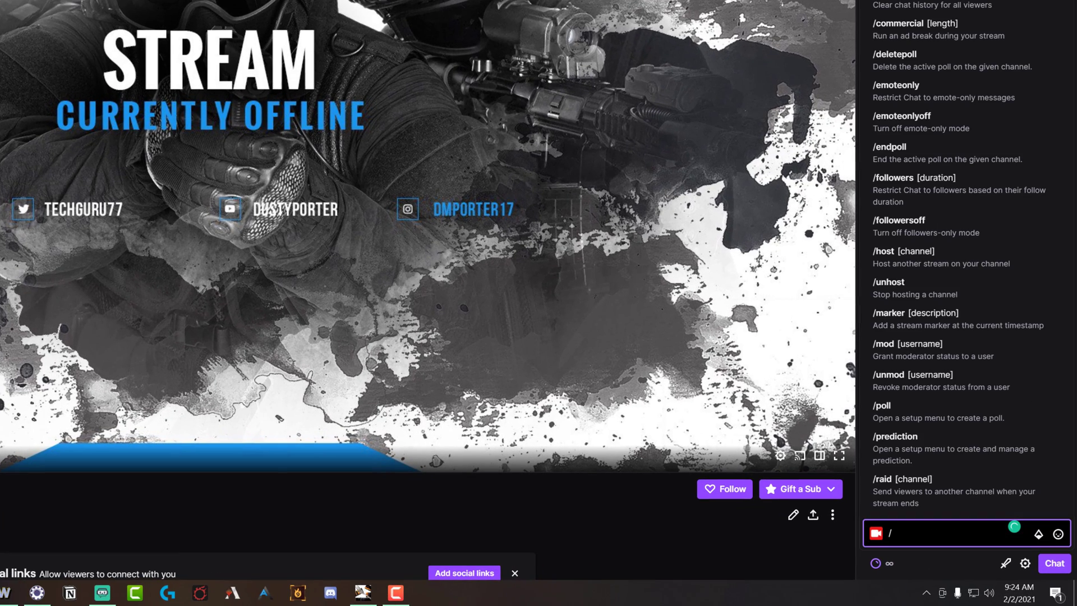
text(mod )
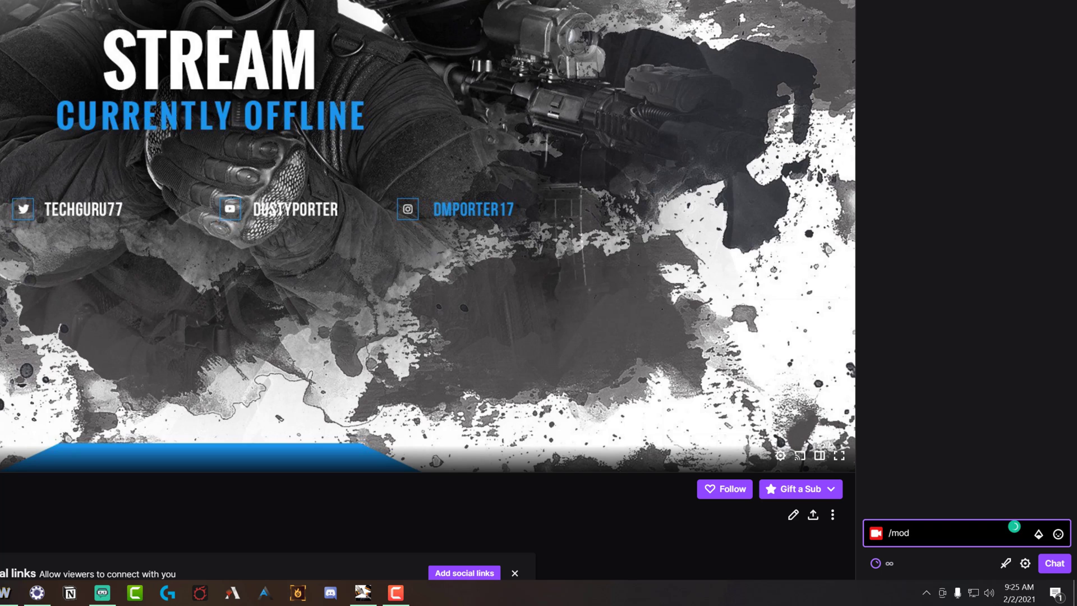
text(streamlabs)
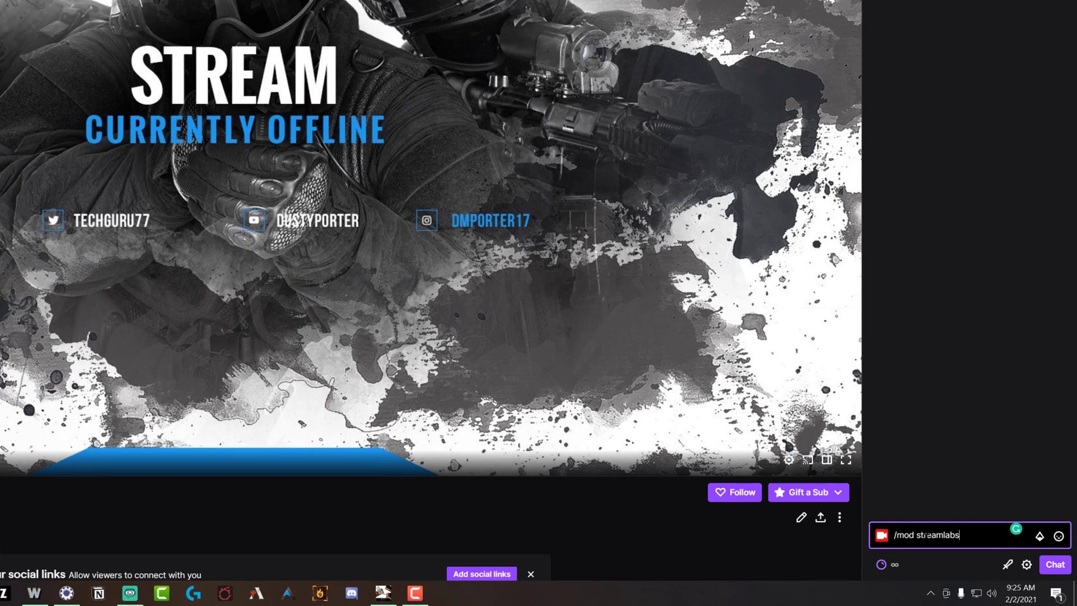
key(Return)
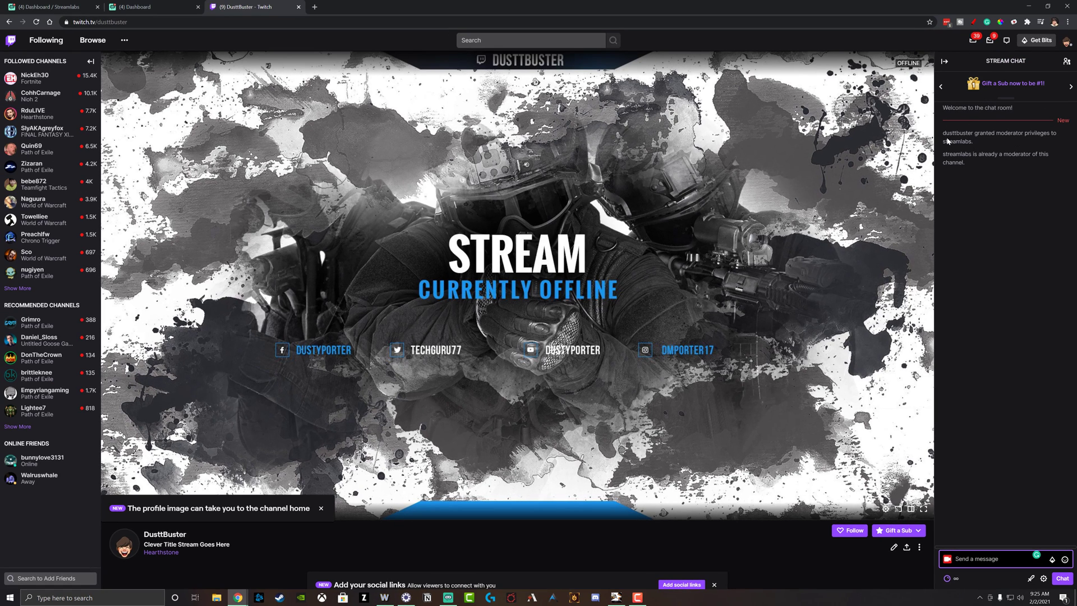
click(114, 6)
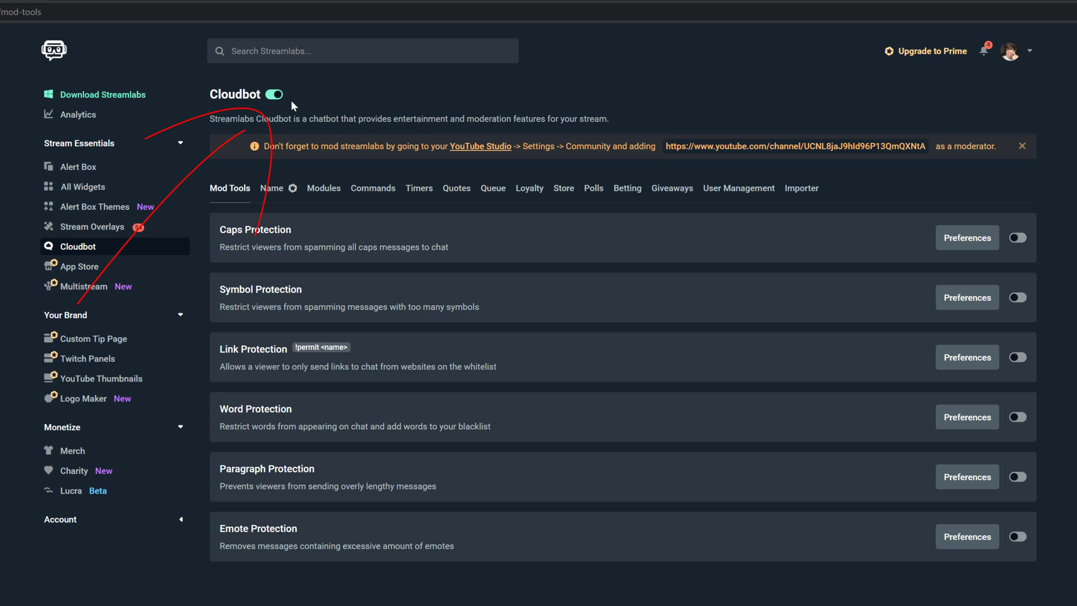
Browse Modules and the Default commands list, then show the empty Custom commands list.
click(324, 188)
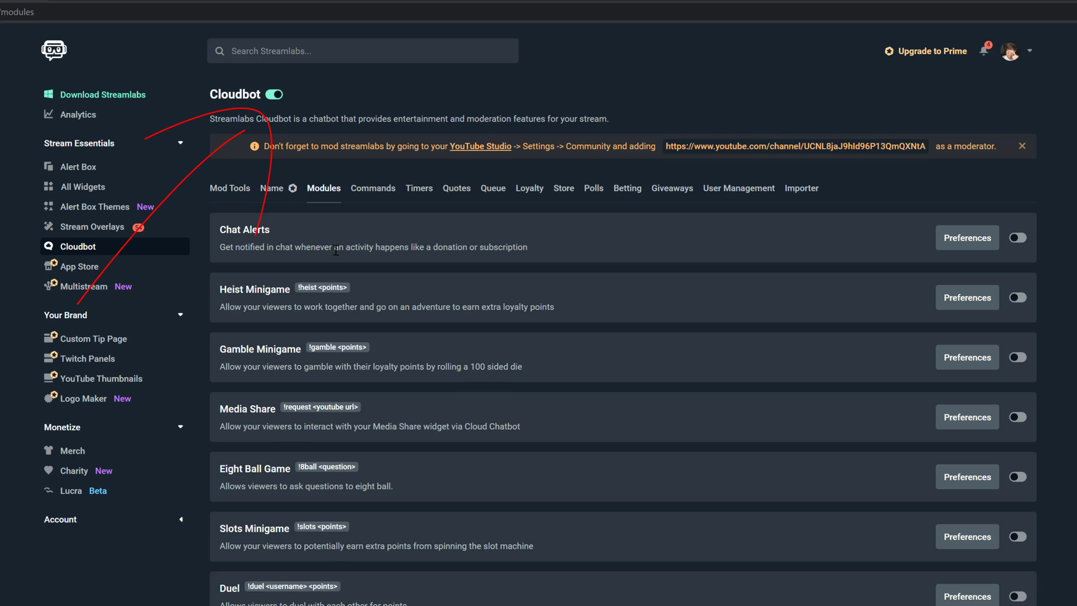
click(380, 194)
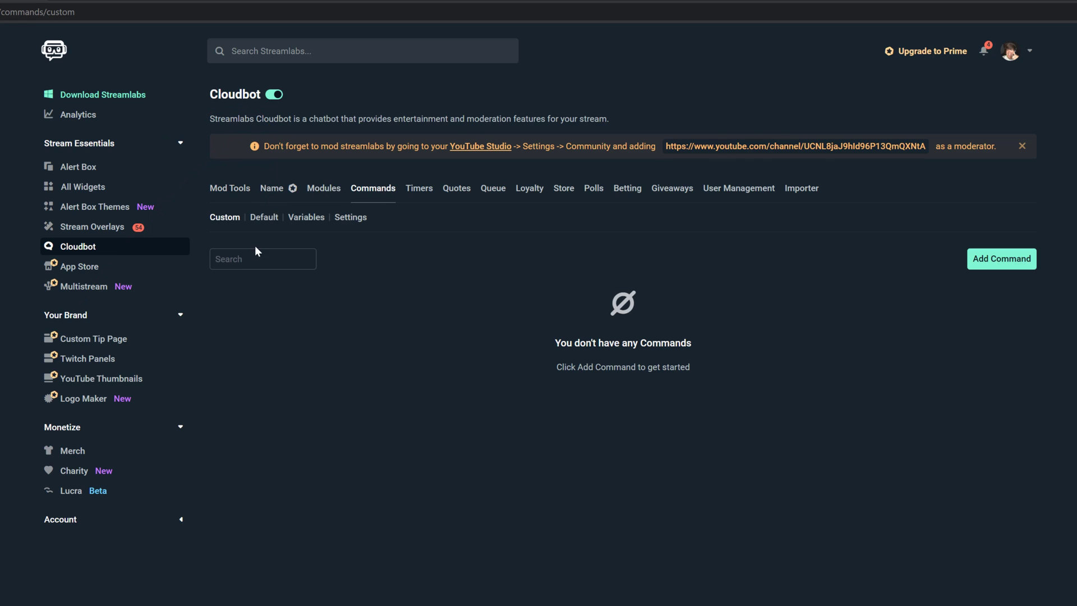
click(264, 217)
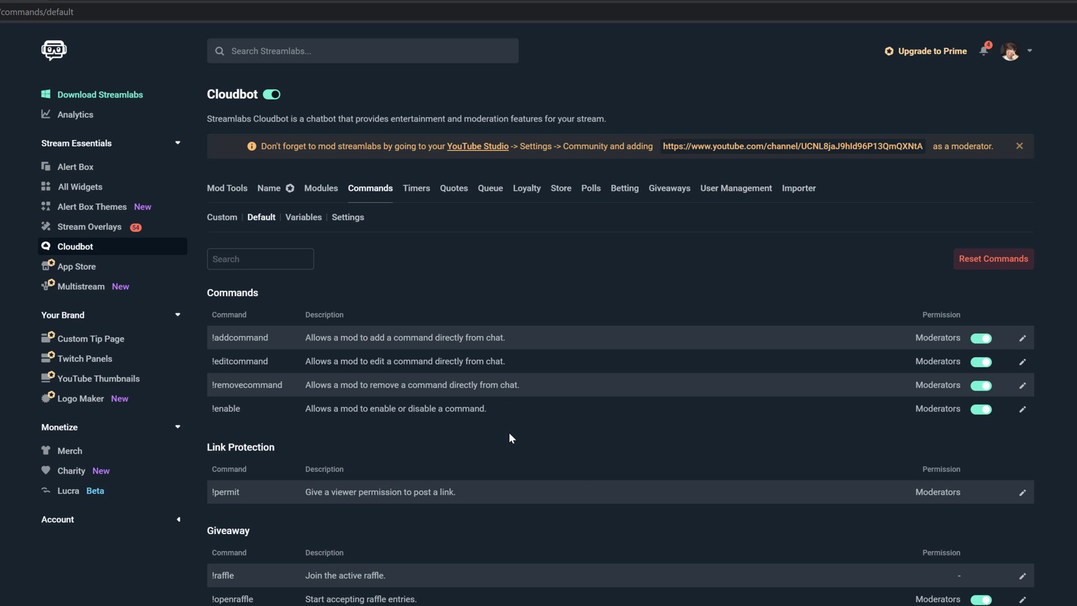
scroll(500, 429, down, 4)
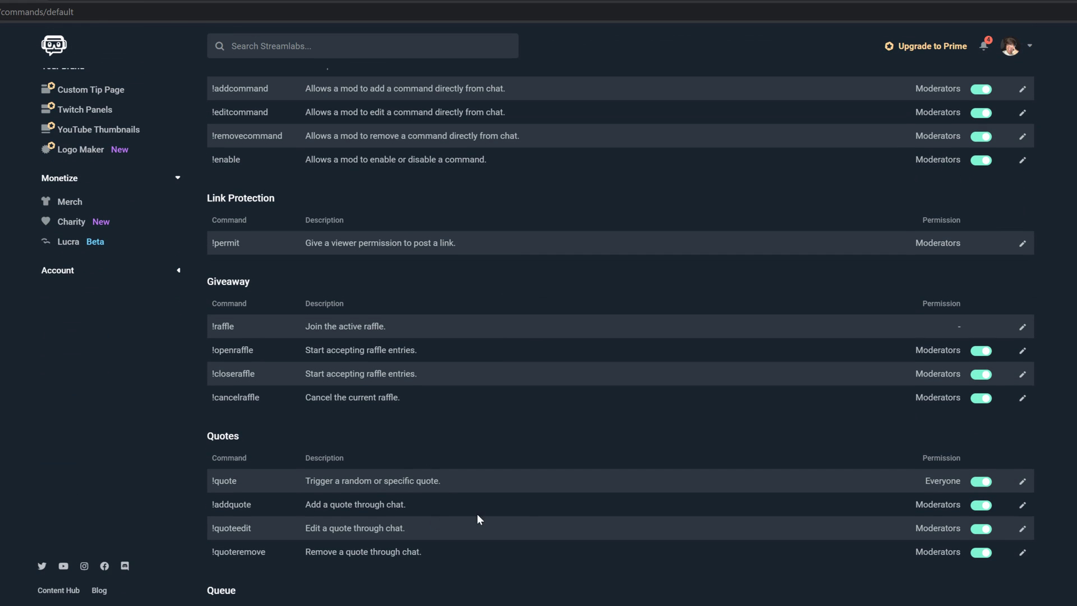
scroll(557, 492, down, 1)
scroll(561, 541, up, 5)
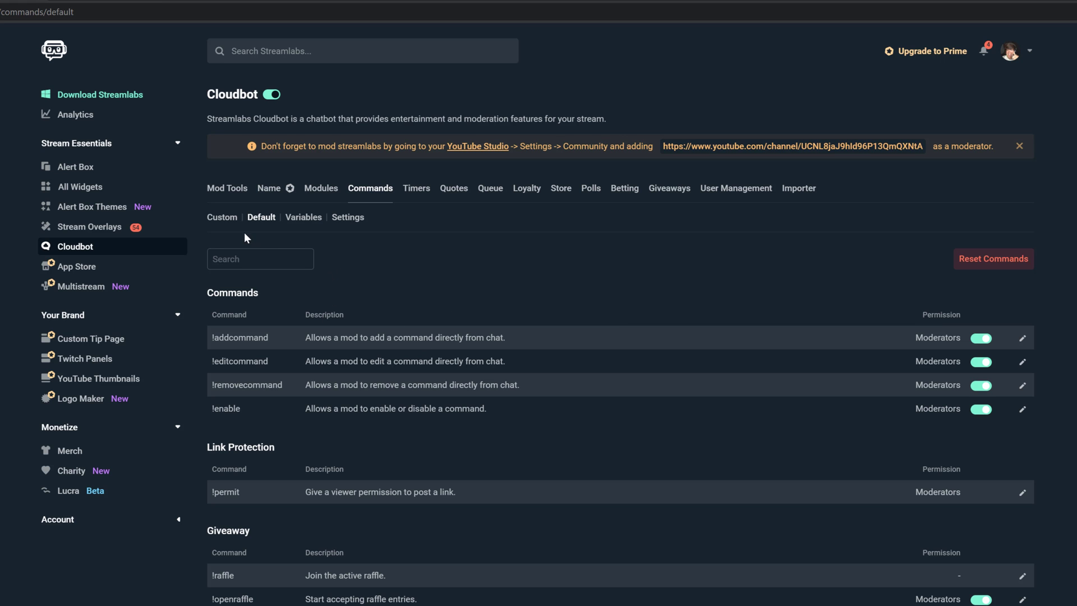
click(227, 218)
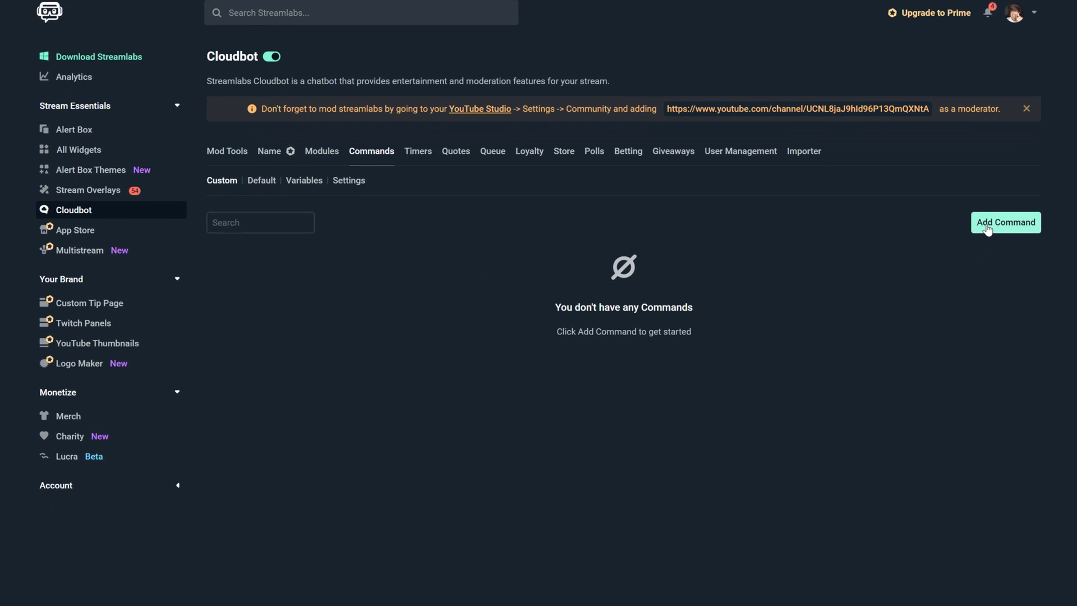
Start a new custom command named !youtube and paste in its subscribe-reminder response.
click(992, 221)
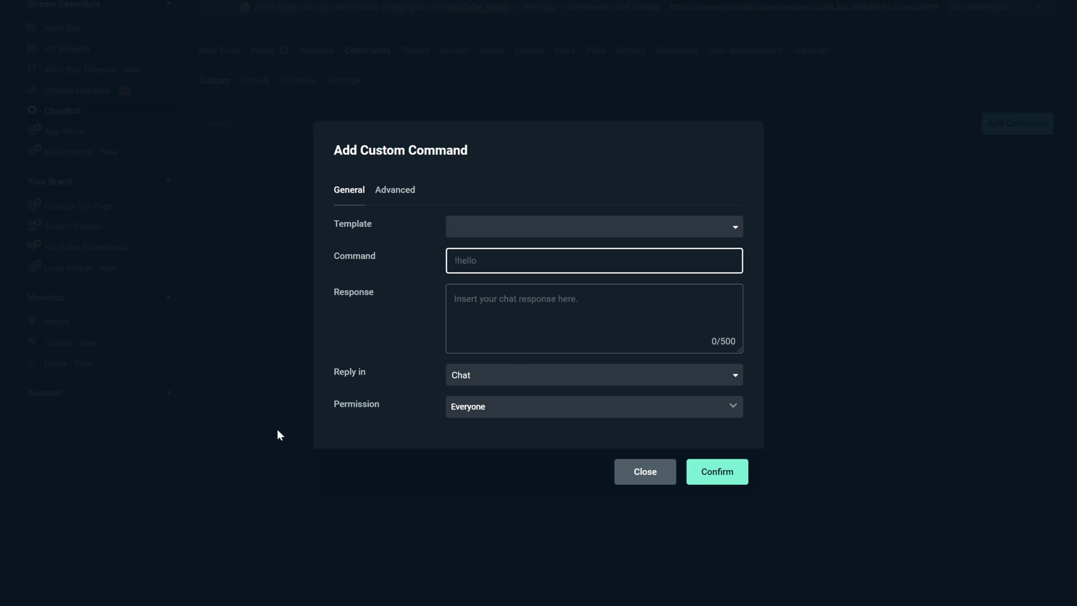
click(507, 231)
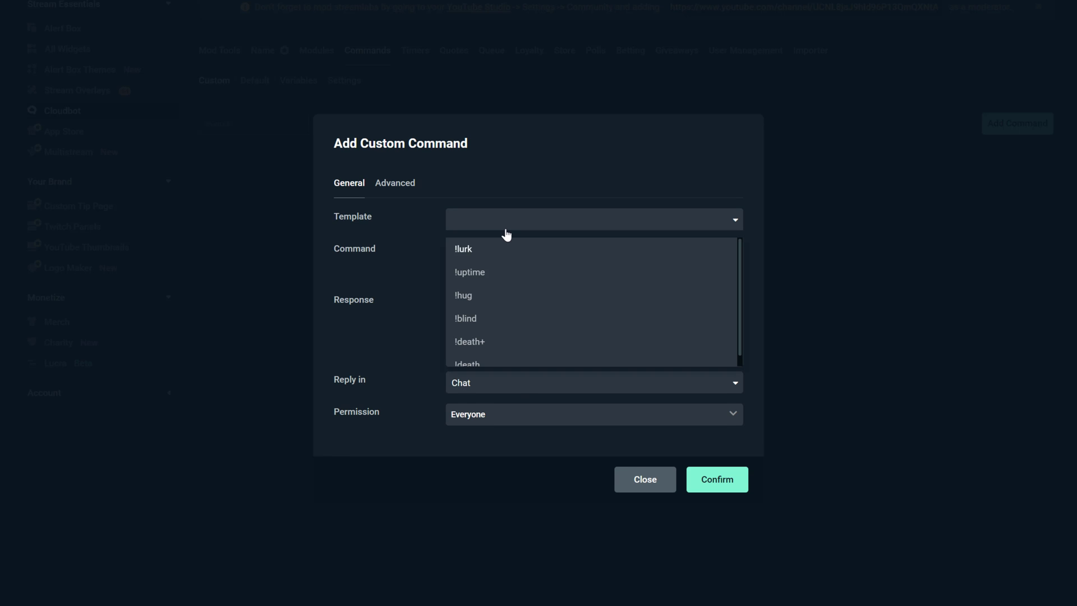
click(513, 189)
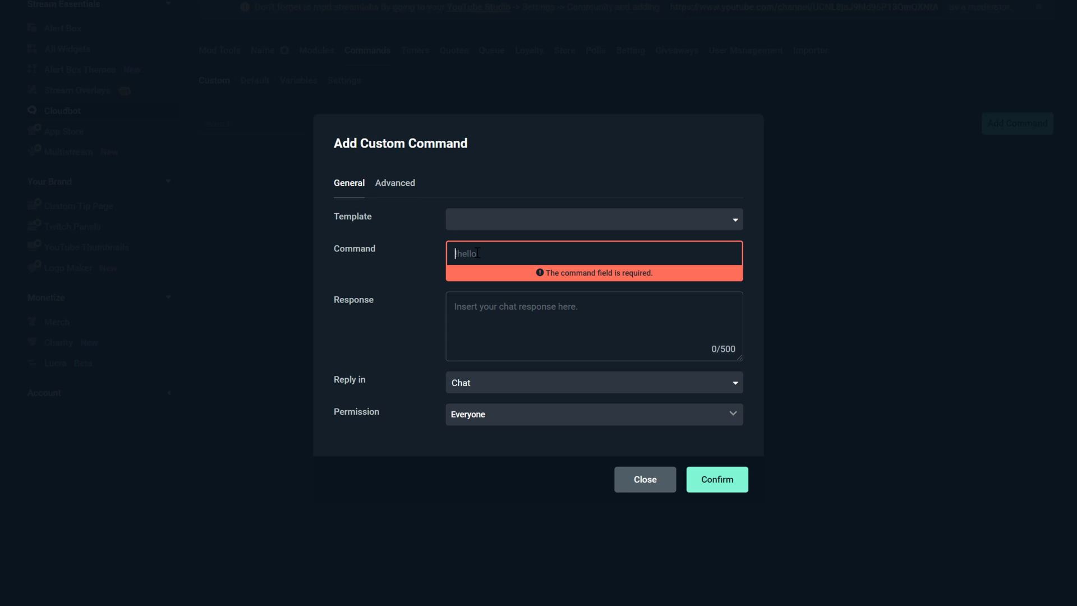
text(!)
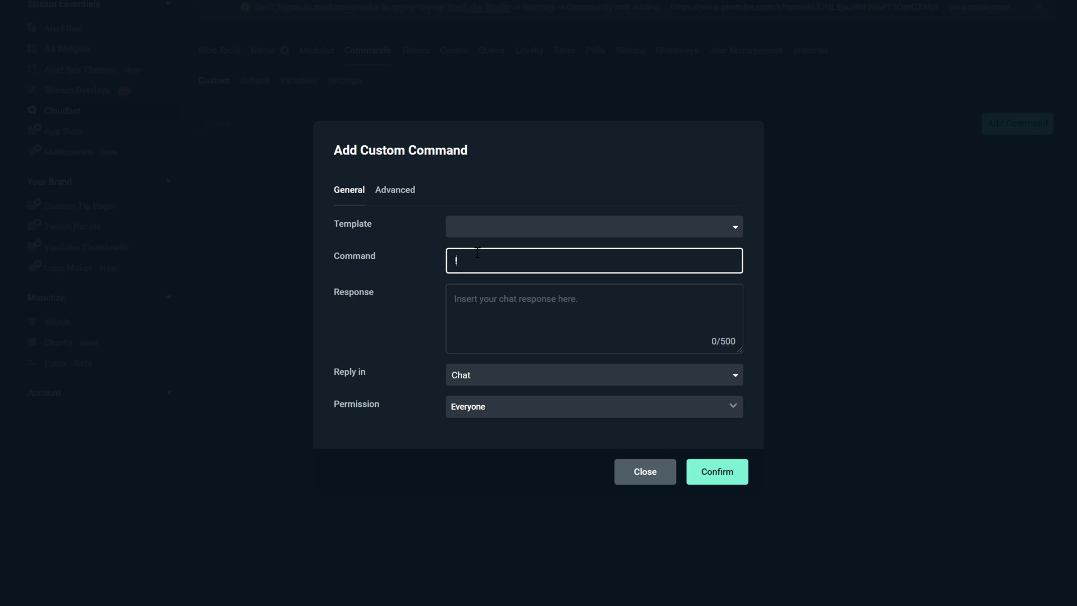
text(youtube)
key(Tab)
text(Don't forget to SUB to me on YT for great video tutorials!)
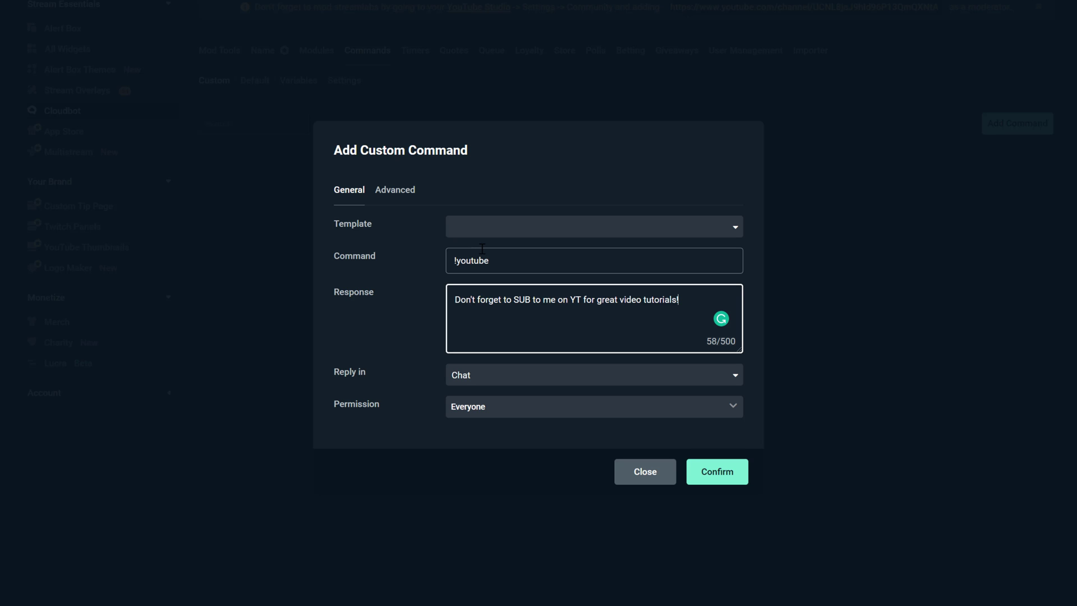
Set the !youtube command to reply by Whisper.
click(470, 376)
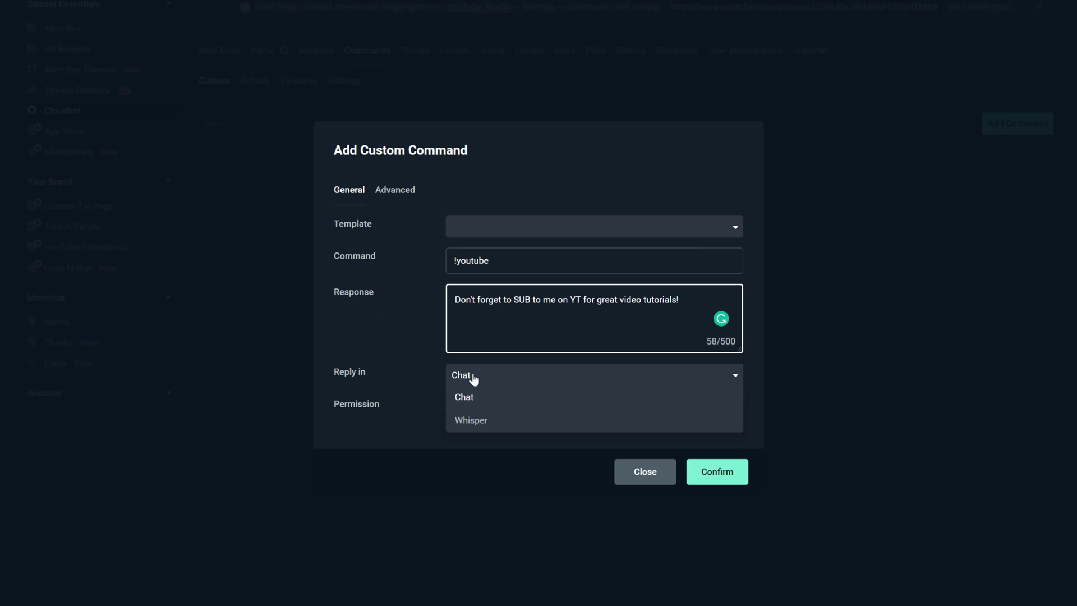
click(402, 360)
click(483, 385)
click(398, 331)
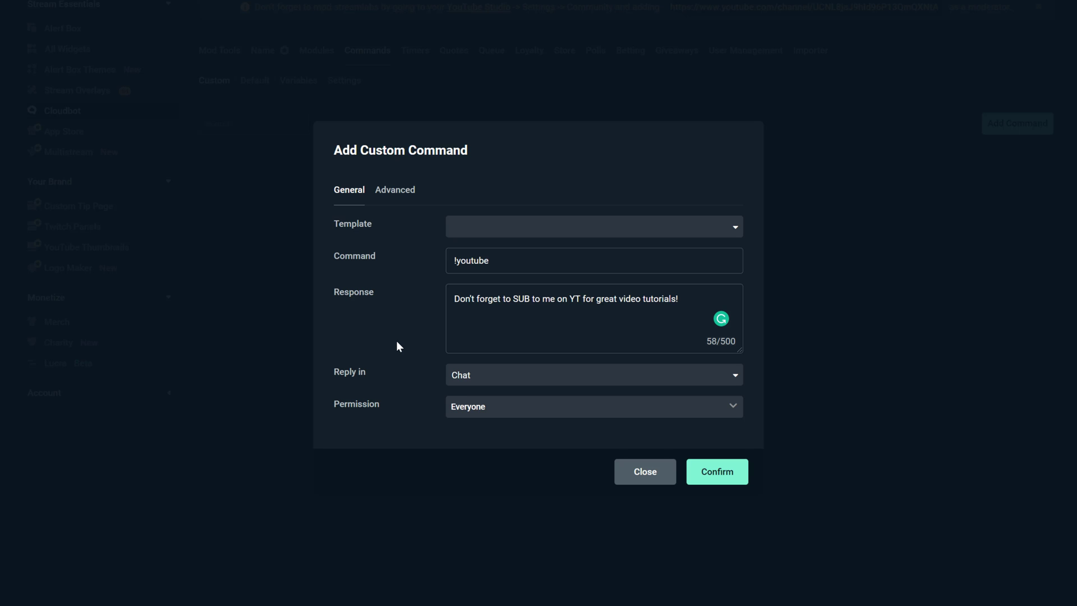
click(484, 377)
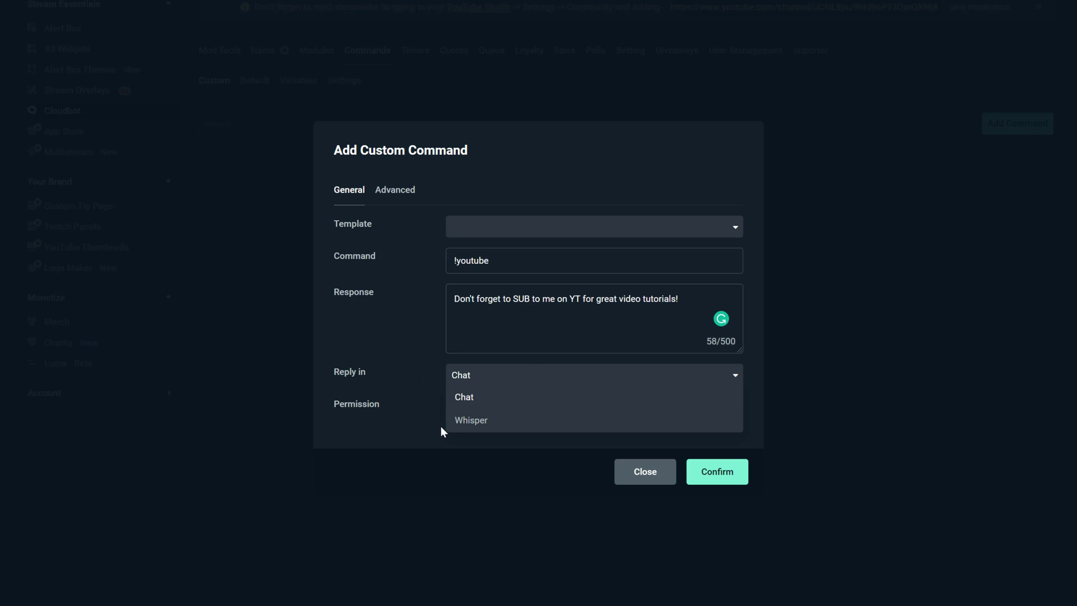
click(472, 420)
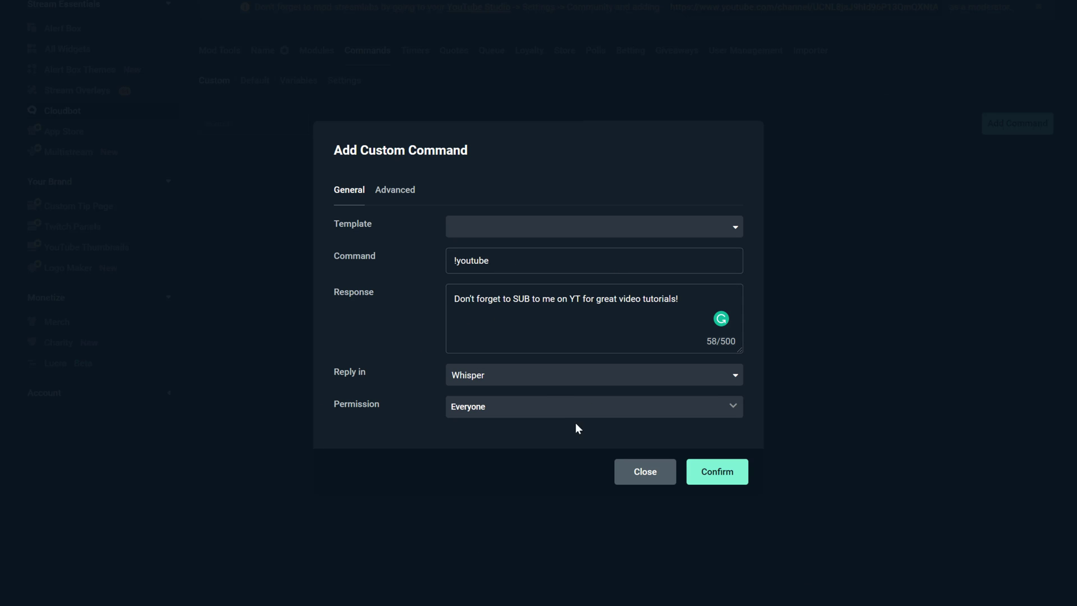
click(531, 383)
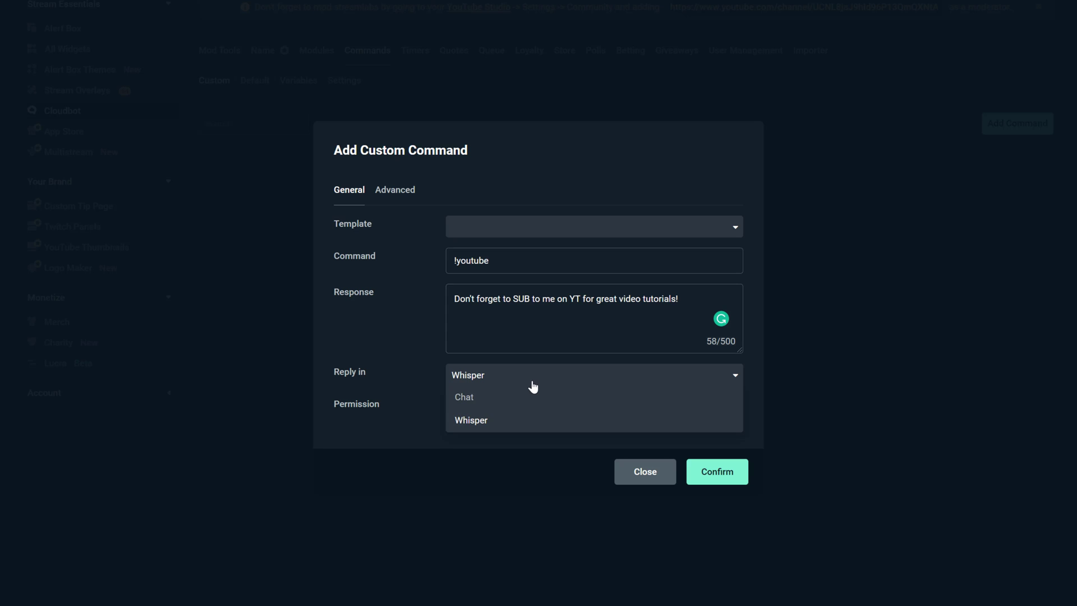
click(402, 339)
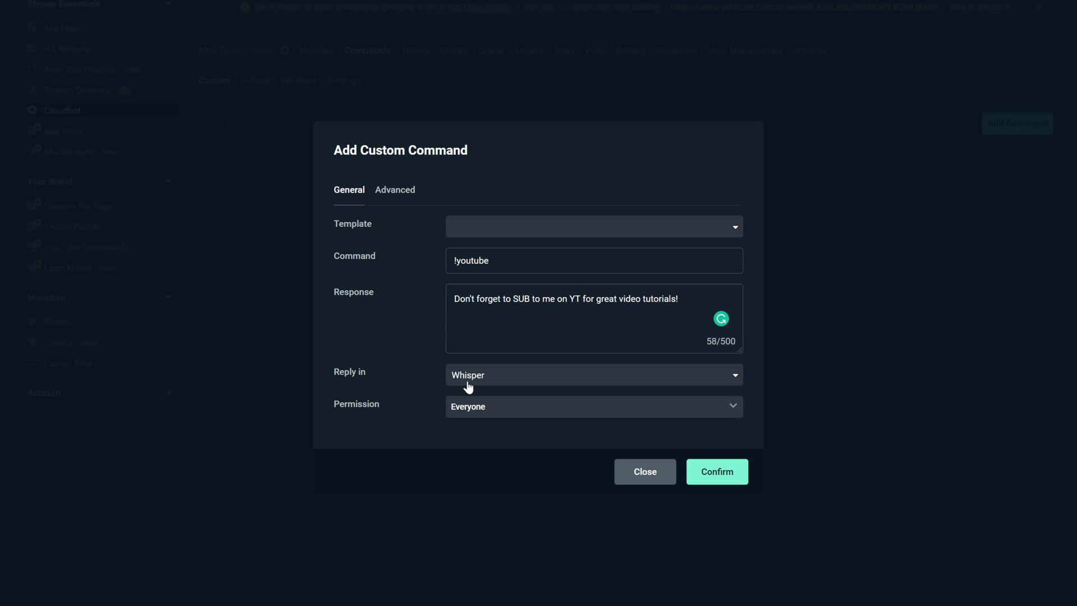
Keep the command's permission set to Everyone, with Subscribers and Regulars ticked.
click(513, 408)
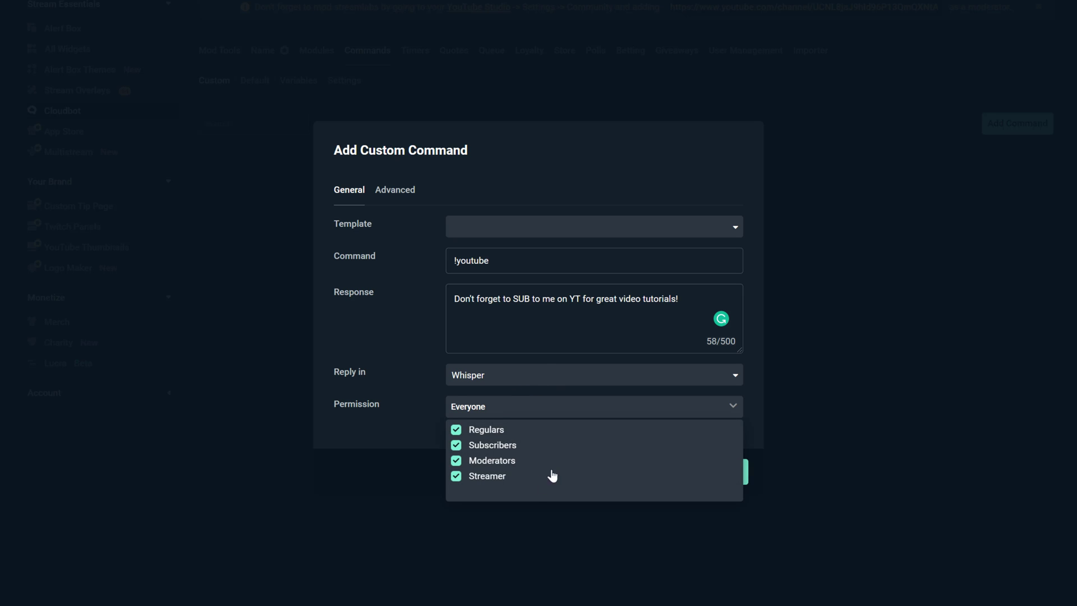
click(457, 445)
click(456, 430)
click(456, 444)
click(456, 429)
click(387, 331)
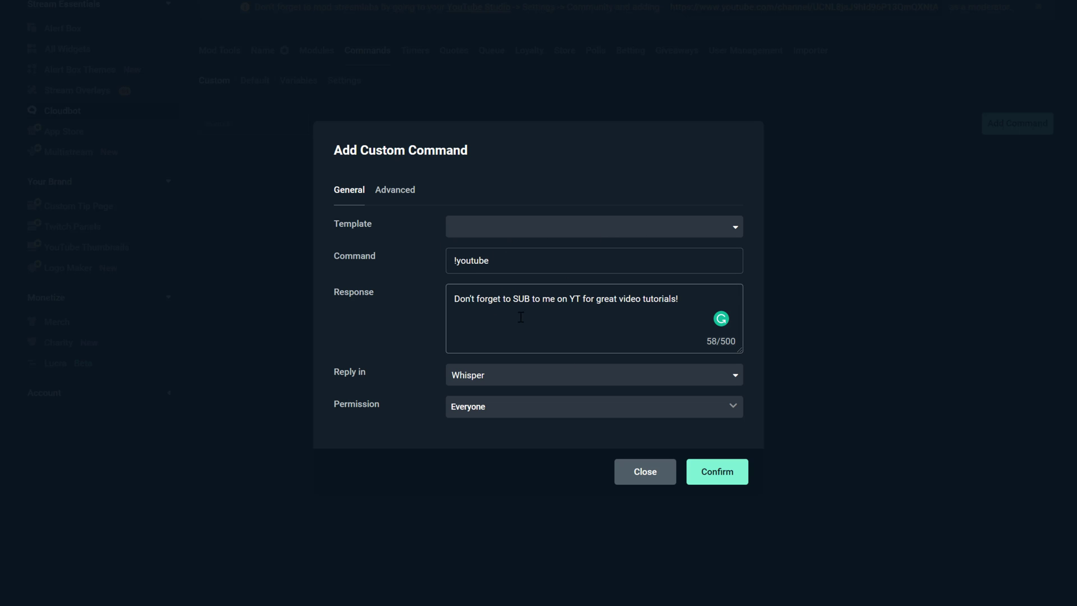
Give the !youtube command a global cooldown of 60 and a user cooldown of 120.
click(394, 203)
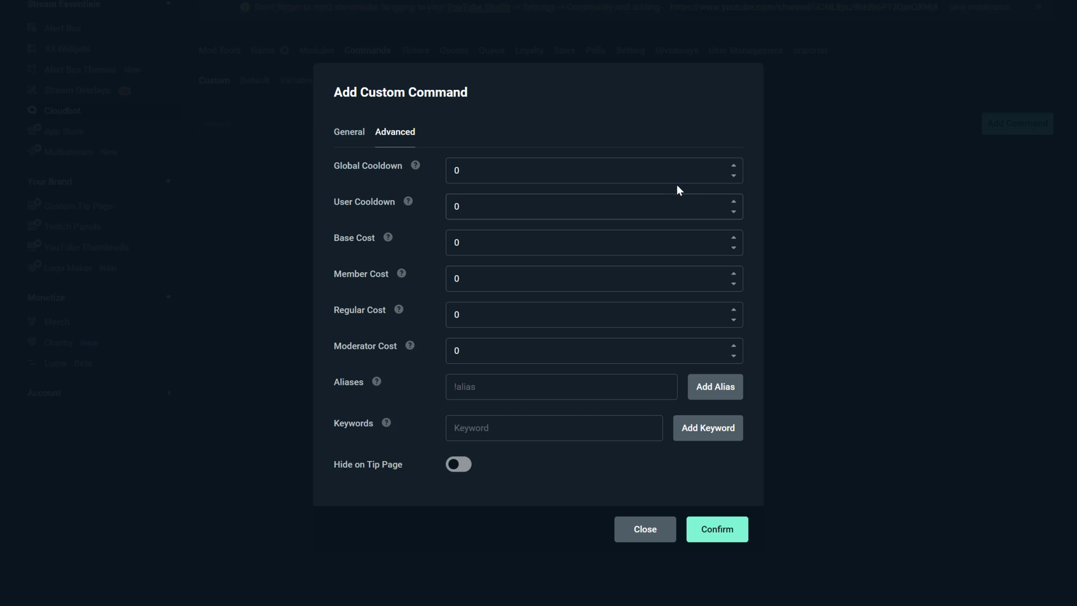
mouse_move(417, 167)
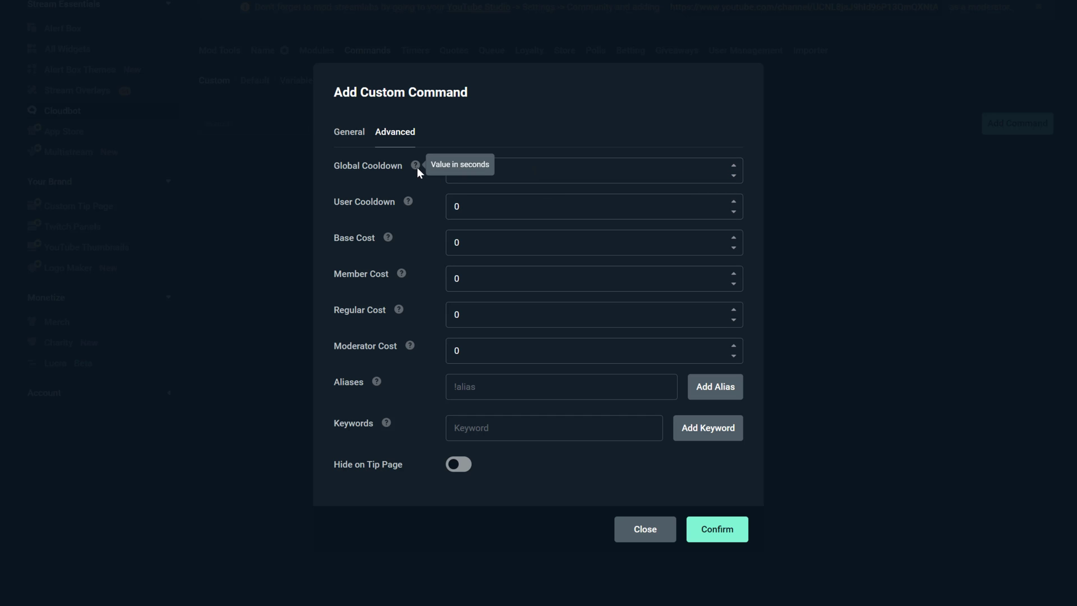
double_click(460, 171)
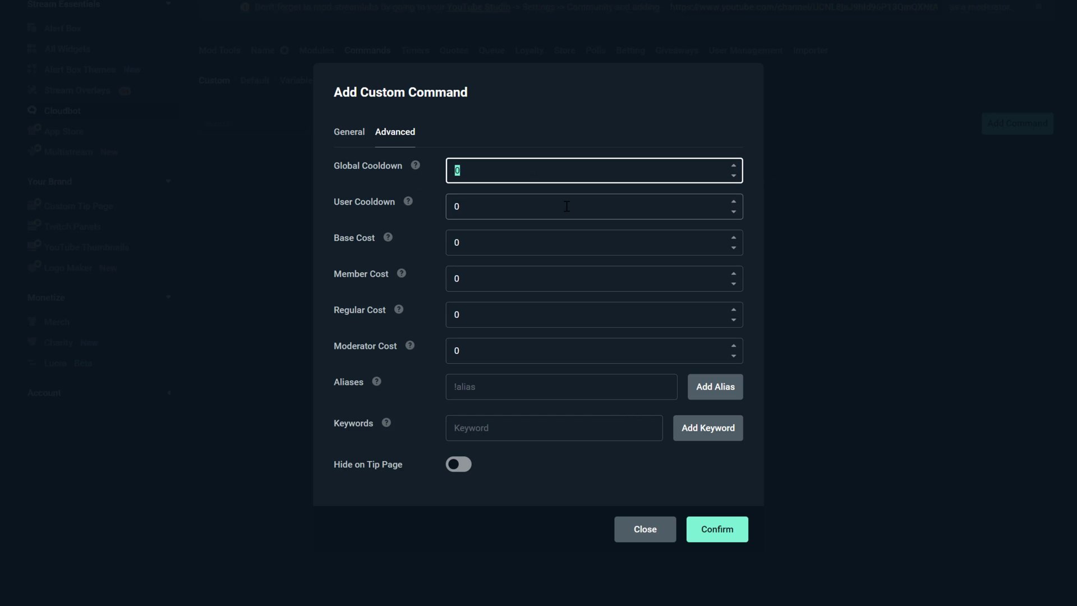
text(60)
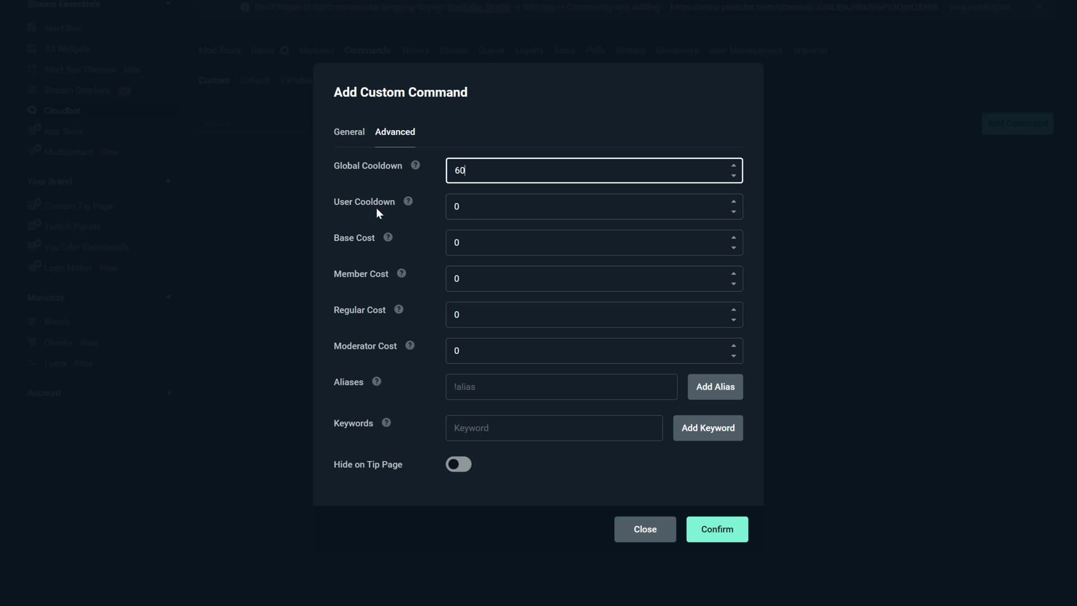
key(Tab)
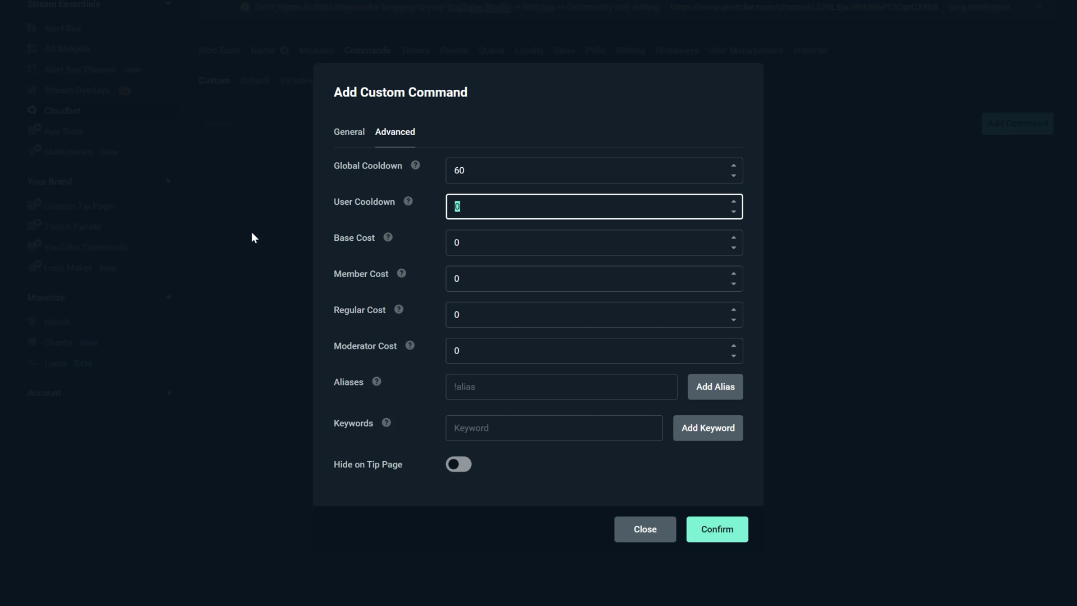
text(120)
mouse_move(390, 238)
click(536, 436)
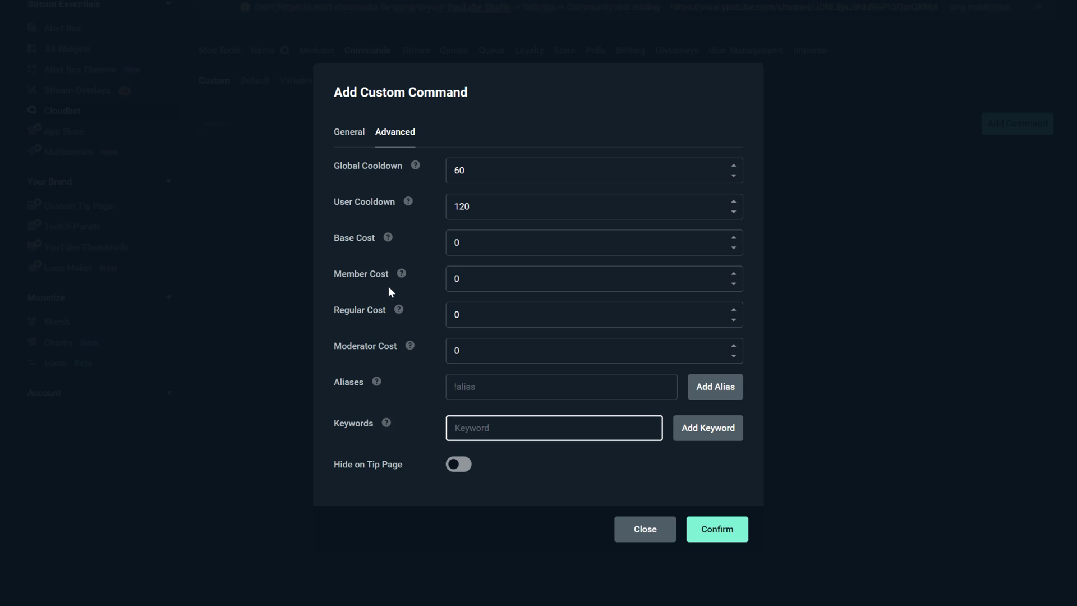
click(354, 139)
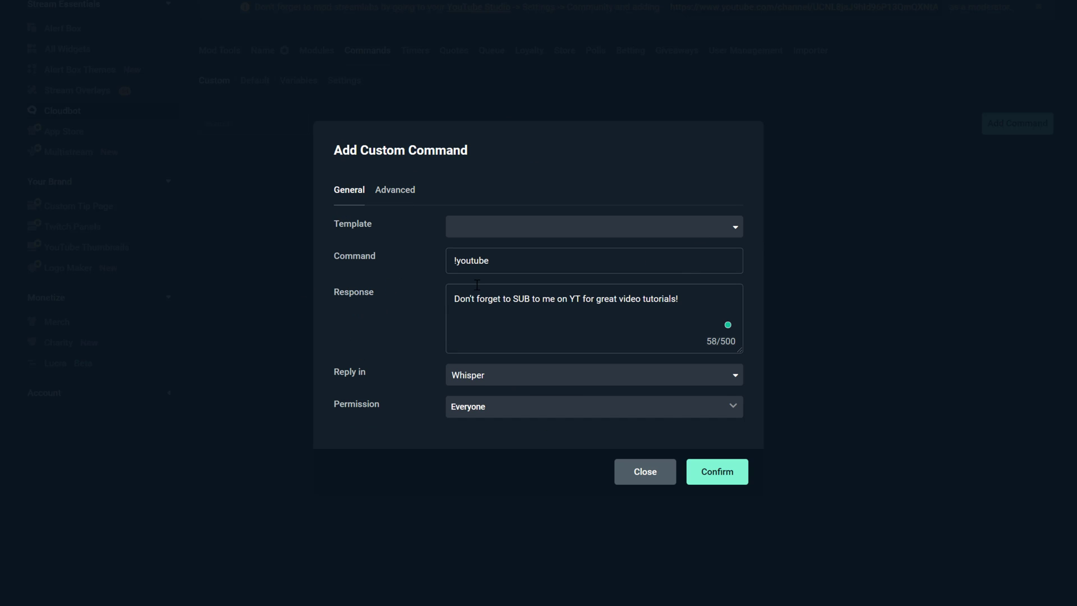
Save !youtube and test it in Twitch chat, where the bot replies with the reminder.
click(727, 480)
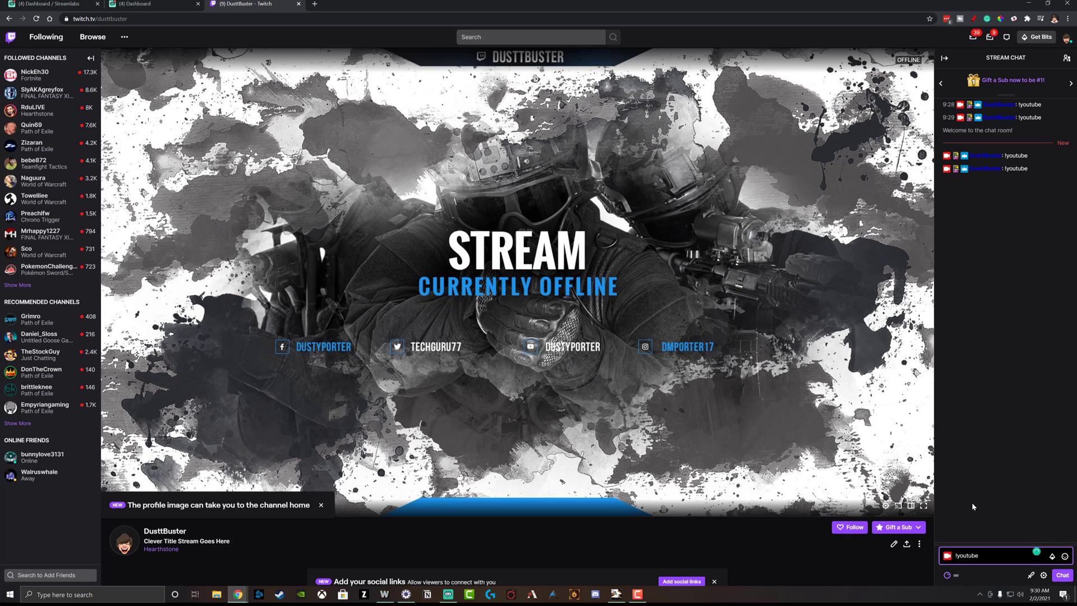
key(Return)
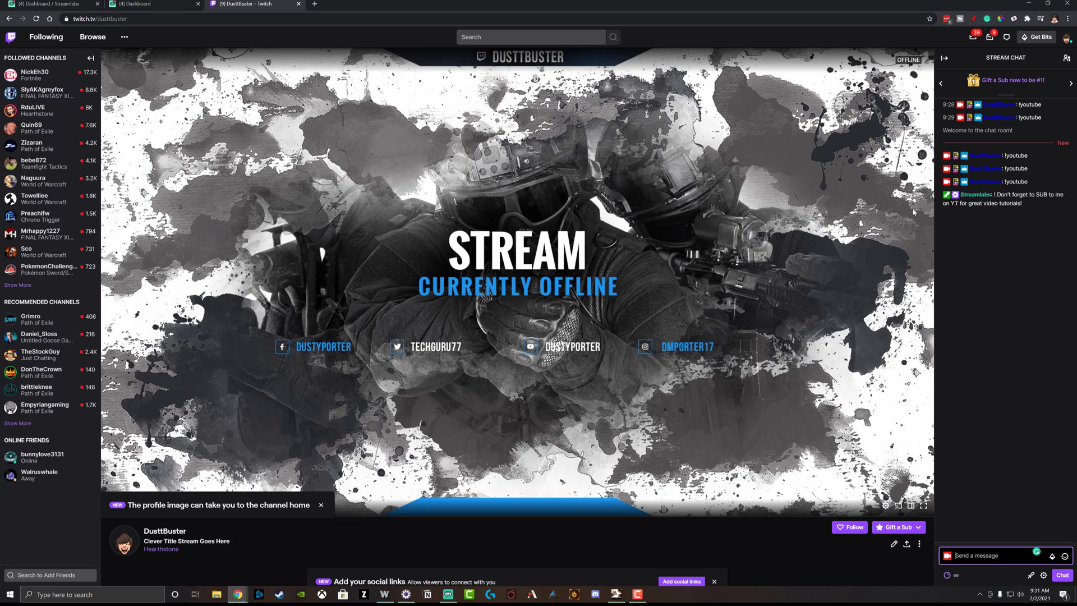
click(160, 3)
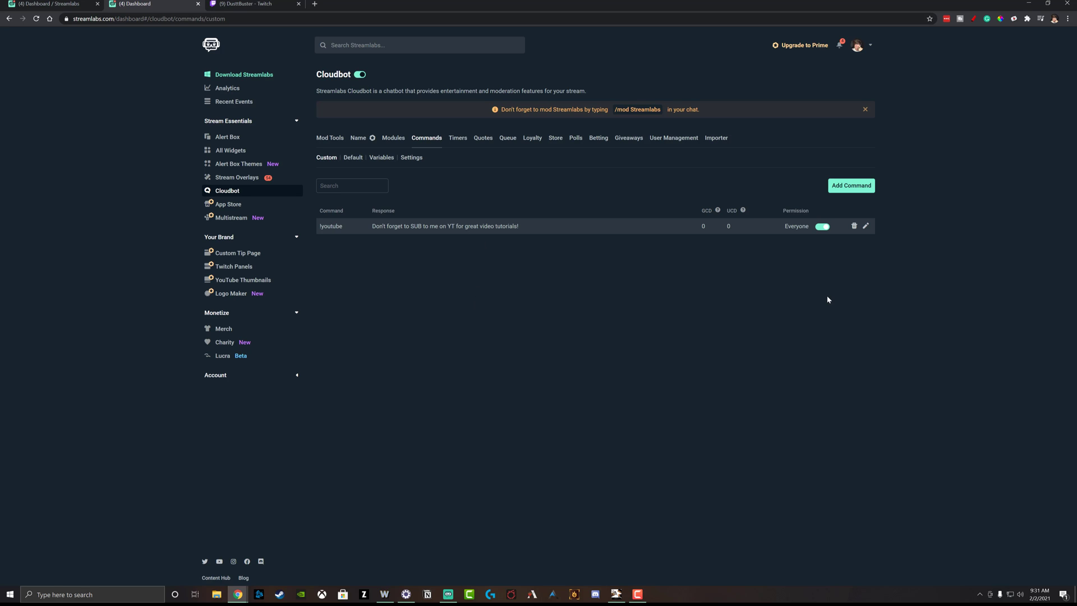
click(866, 227)
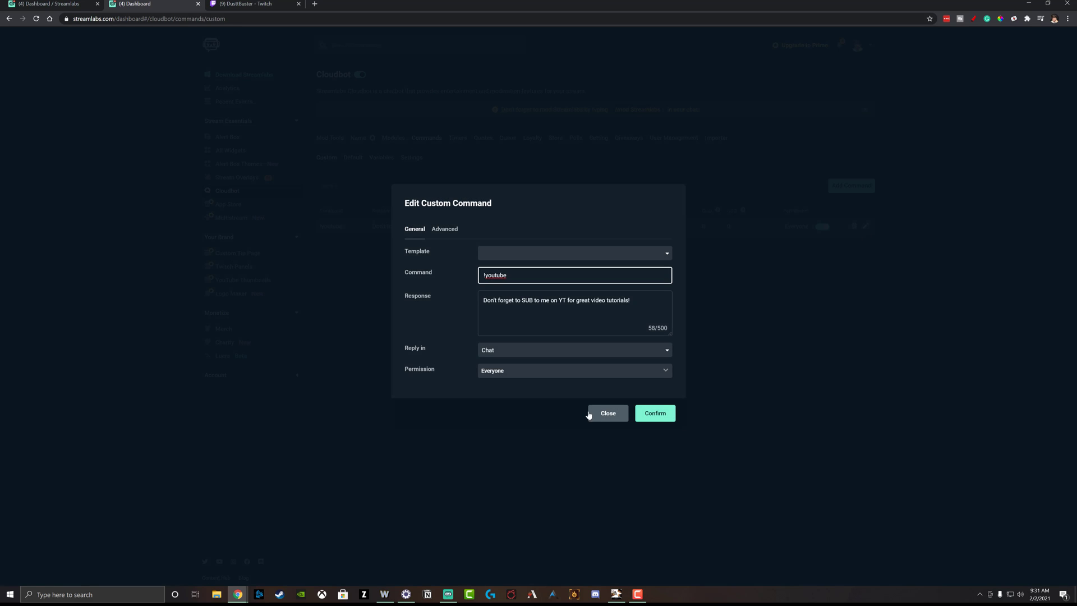
click(606, 416)
click(850, 190)
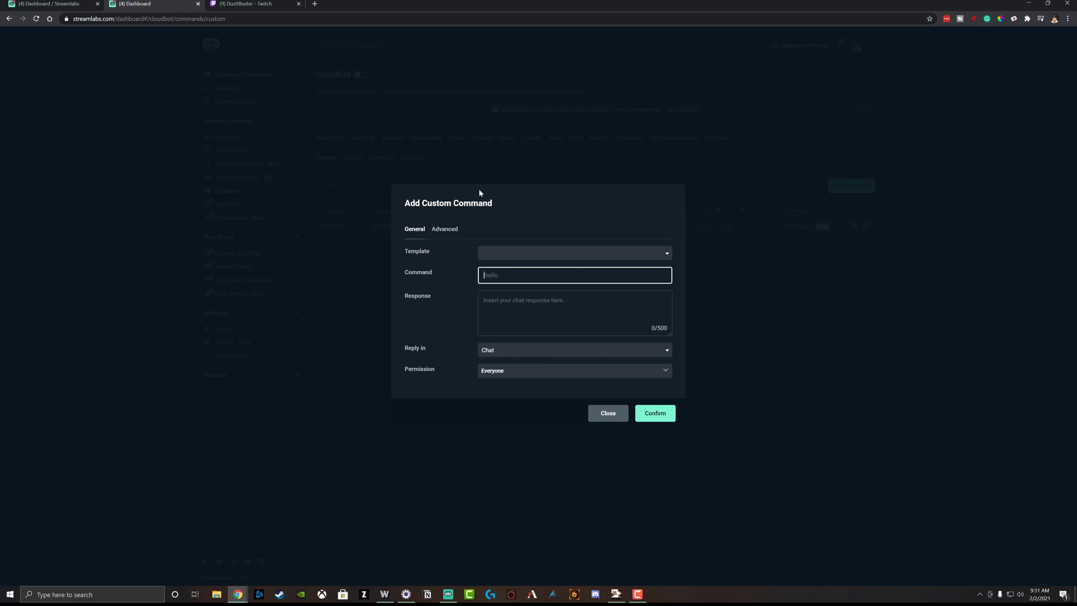
click(614, 413)
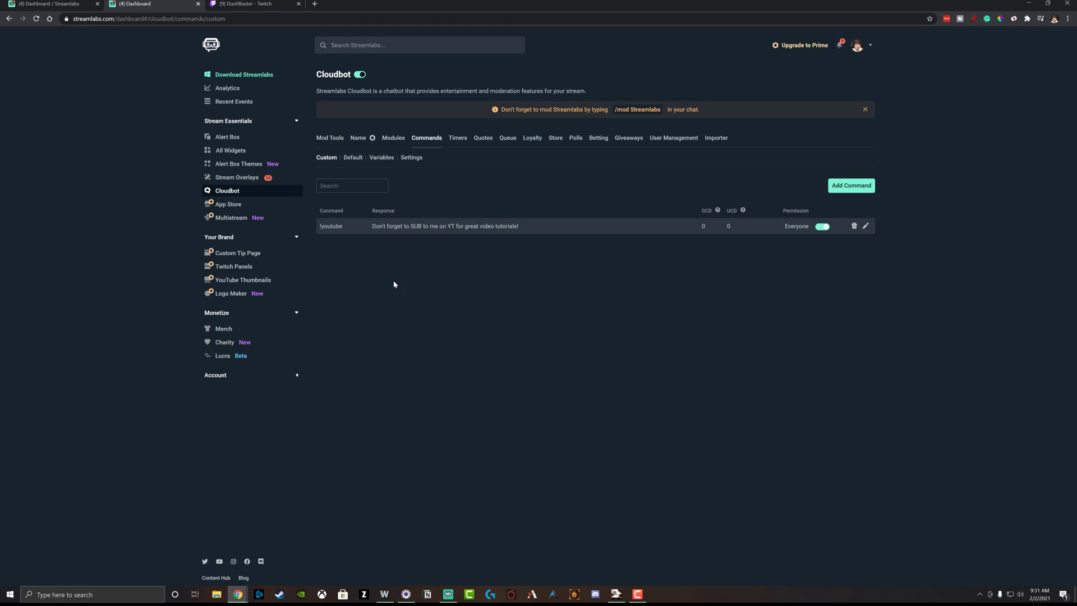
Add a new timer named Twitter with the response 'Follow me on Twitter for awesome Memes!'.
click(457, 138)
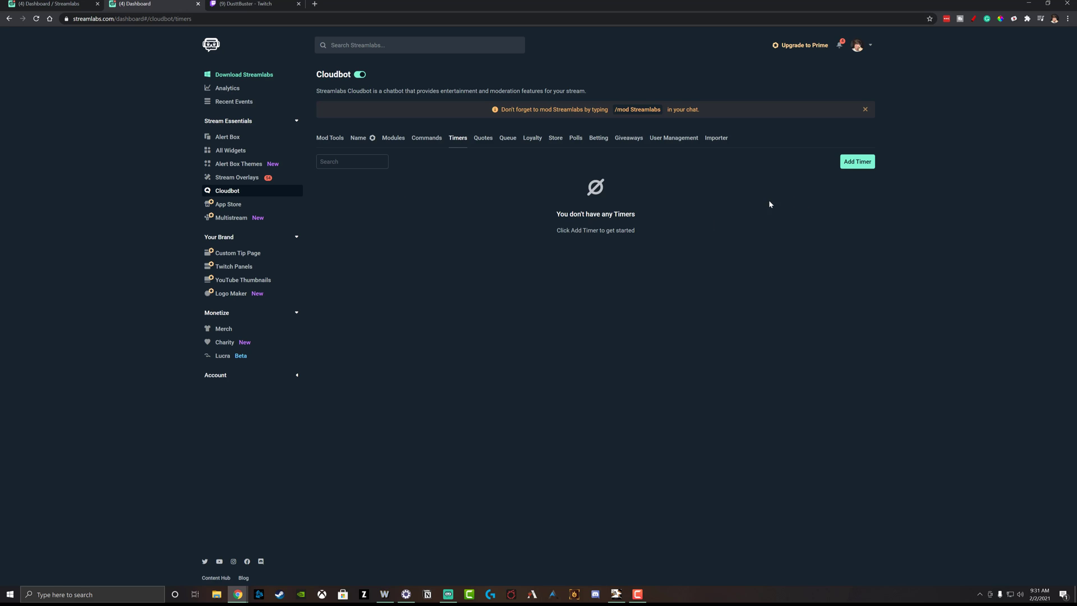
click(857, 162)
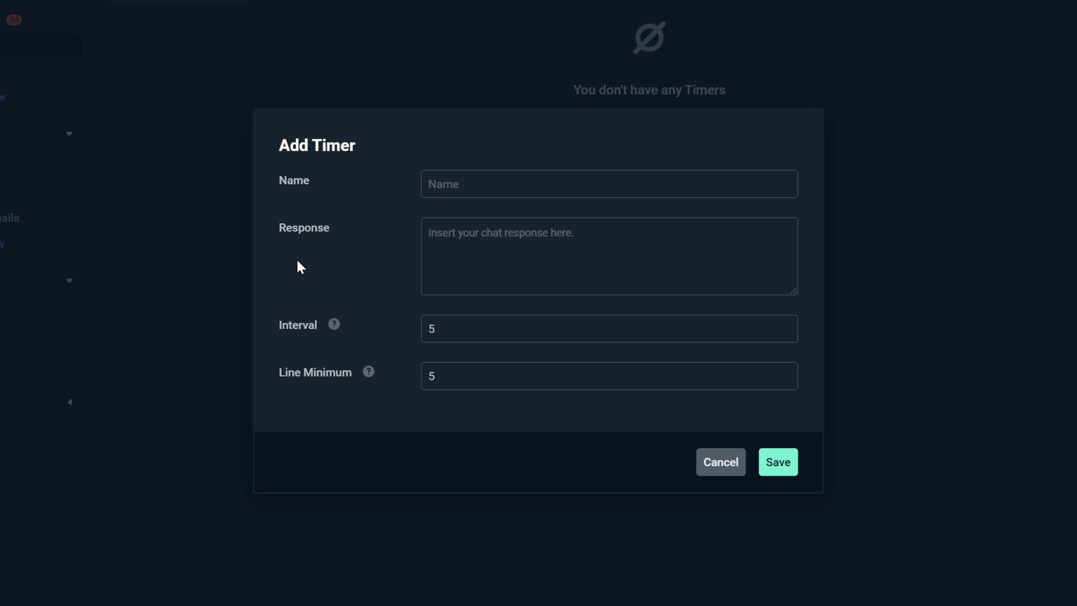
text(Twitter)
key(Tab)
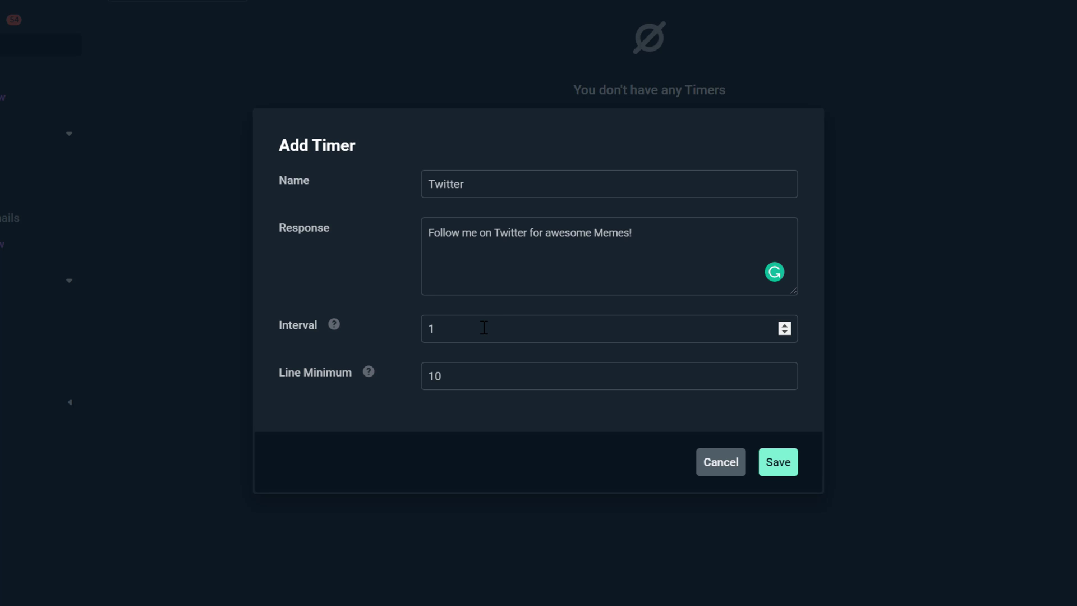
Set the Twitter timer's interval to 1 minute and its line minimum to 1.
mouse_move(334, 324)
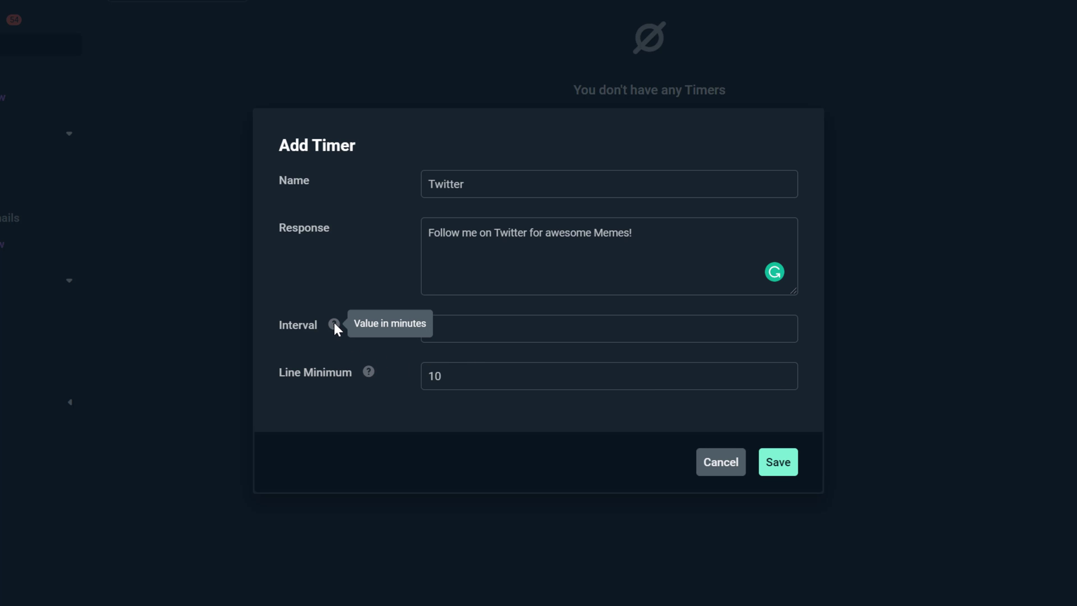
click(460, 330)
text(1)
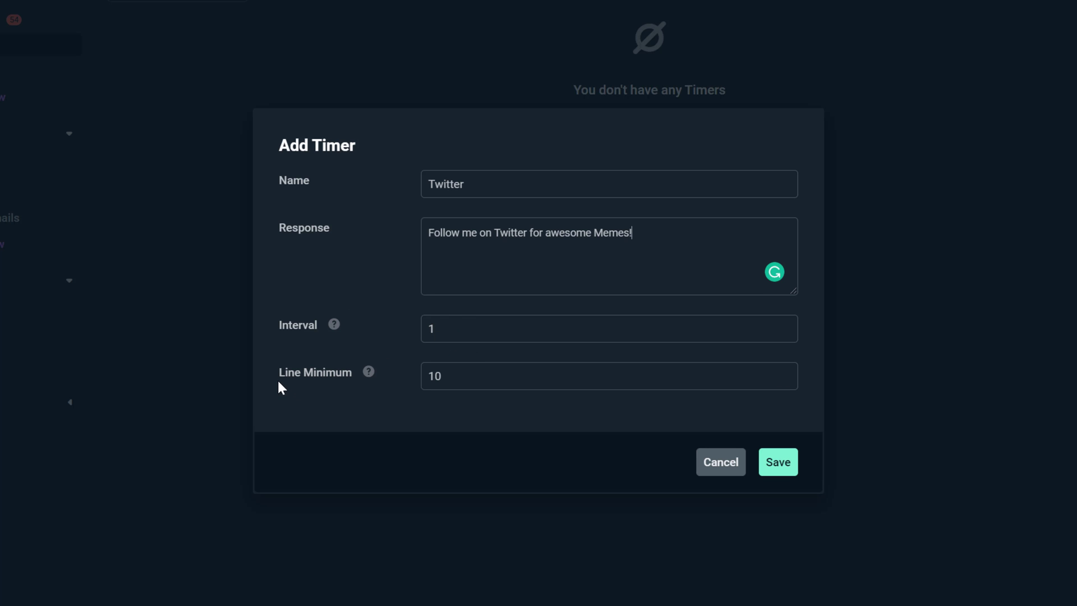
mouse_move(372, 372)
drag(446, 375, 402, 377)
text(20)
drag(471, 375, 403, 376)
text(1)
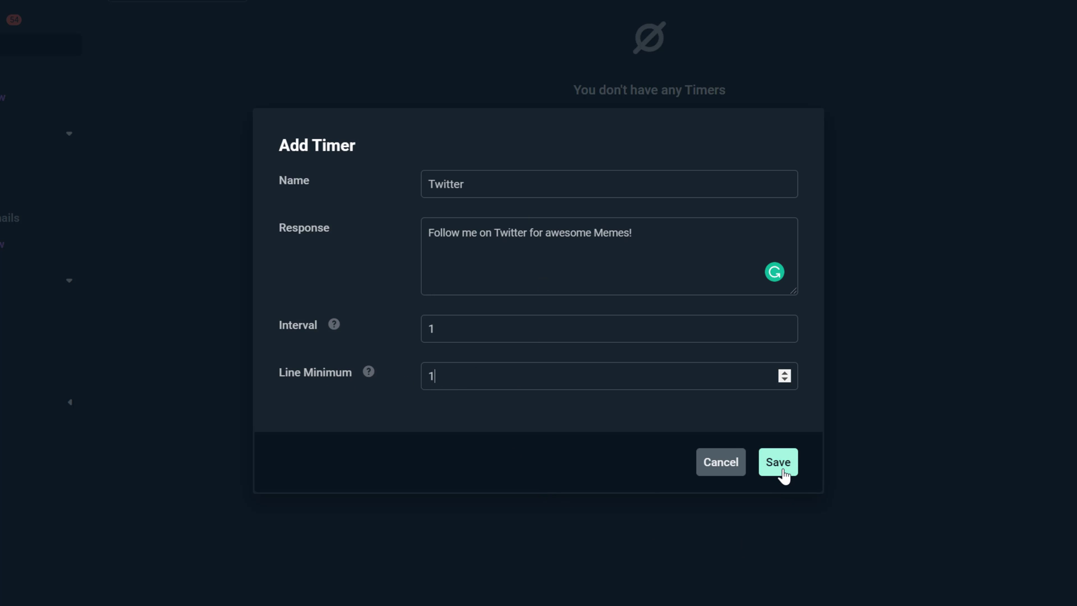
Save the enabled Twitter timer, flipping between the Twitch and Cloudbot timers tabs.
click(778, 462)
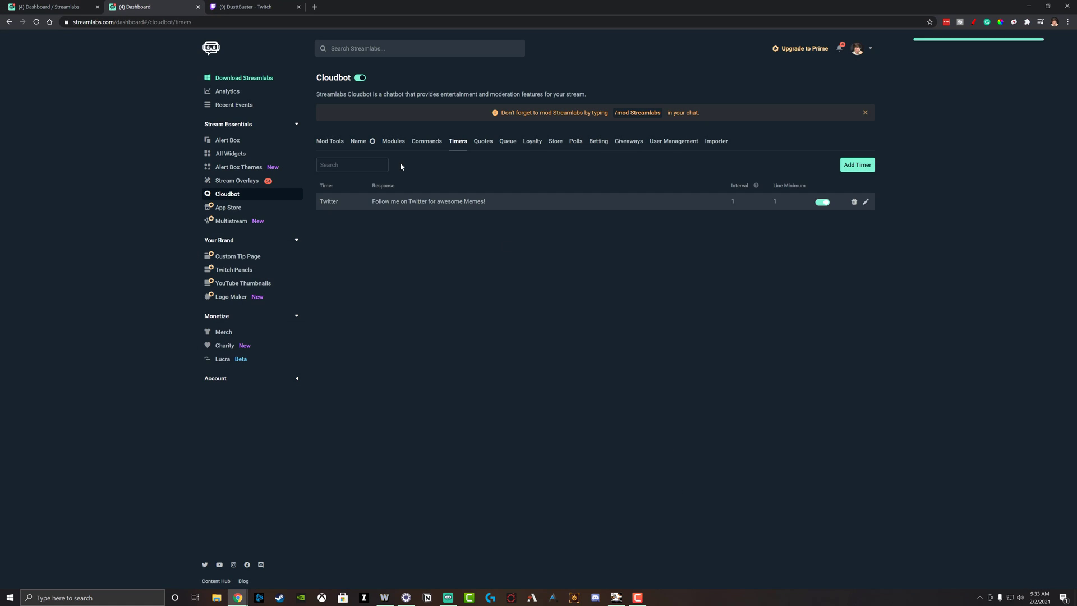
key(ctrl+Tab)
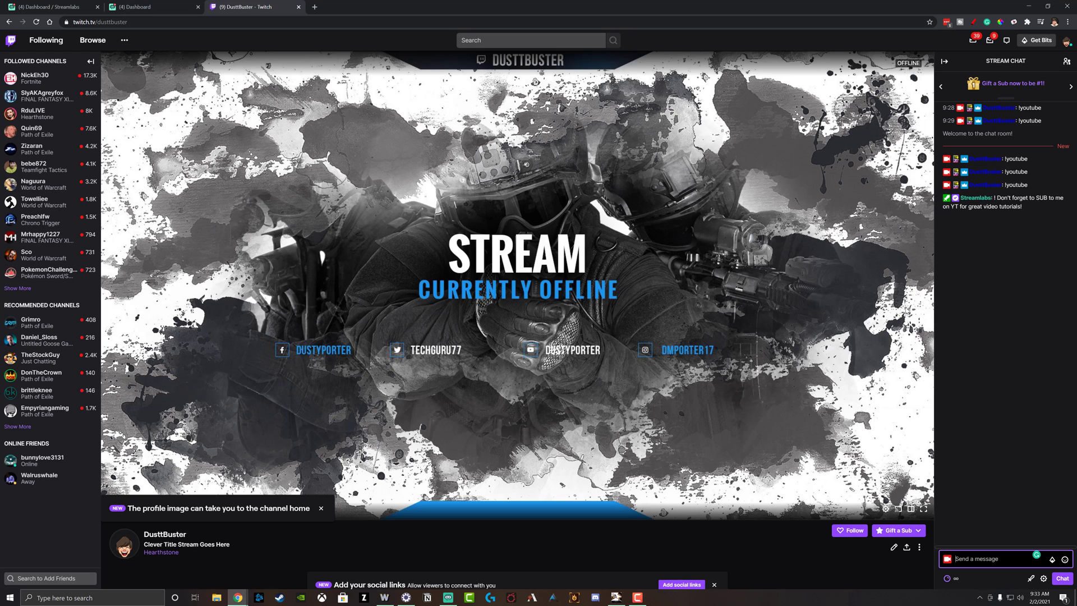
key(ctrl+shift+Tab)
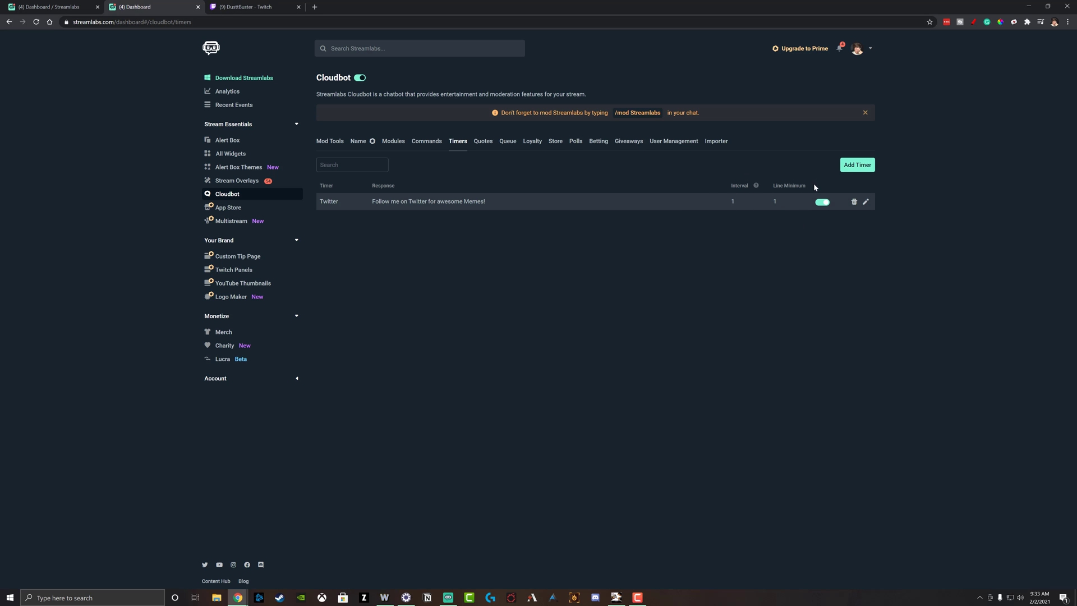
click(265, 6)
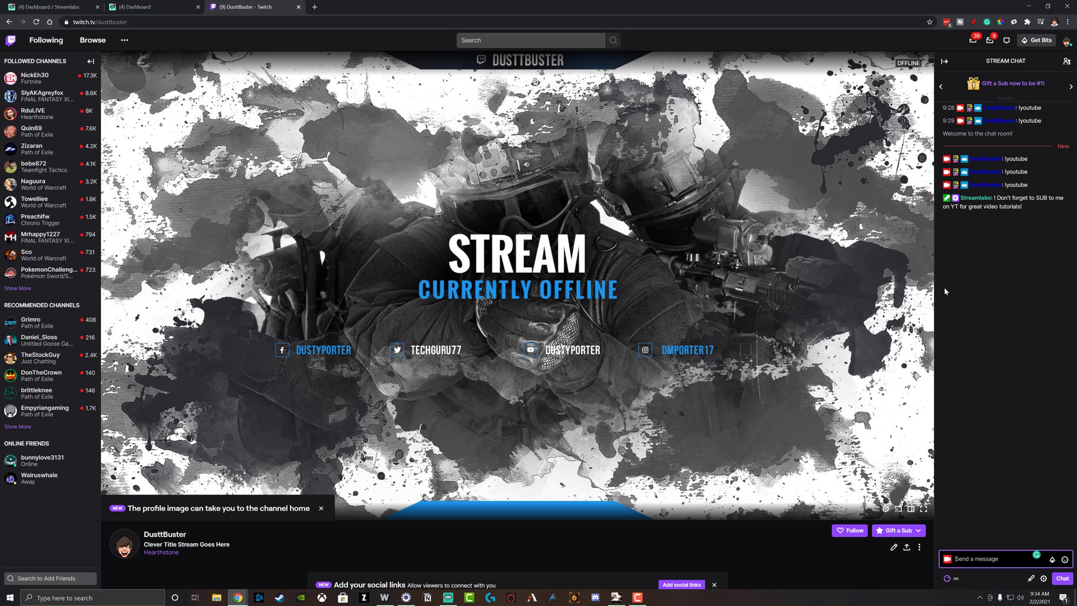
click(133, 5)
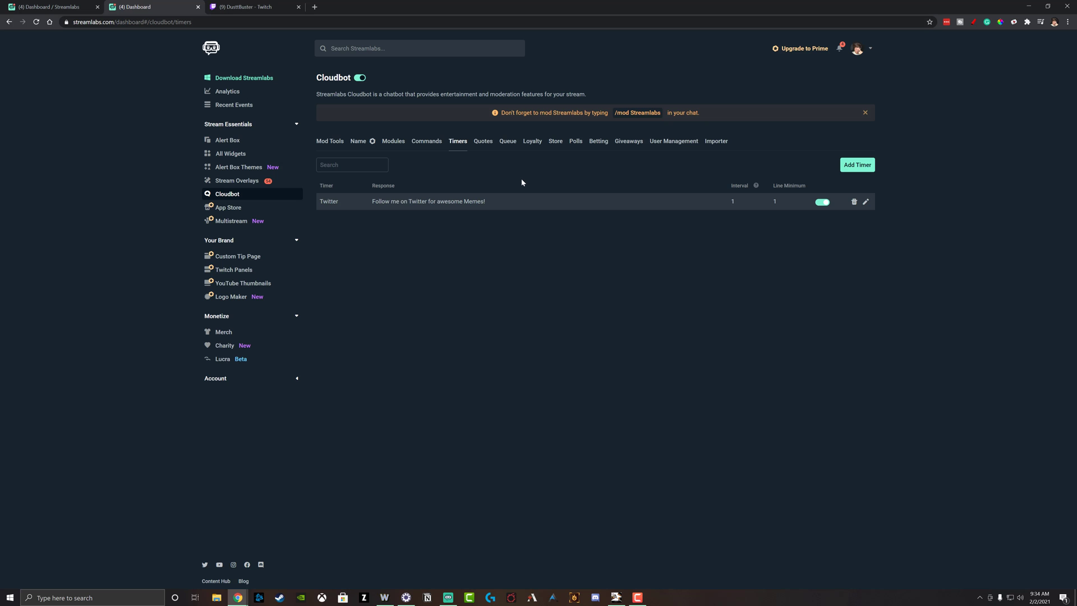
Check Twitch chat for the Twitter timer message, then open a new browser tab.
key(ctrl+Tab)
scroll(400, 295, down, 3)
scroll(315, 397, down, 6)
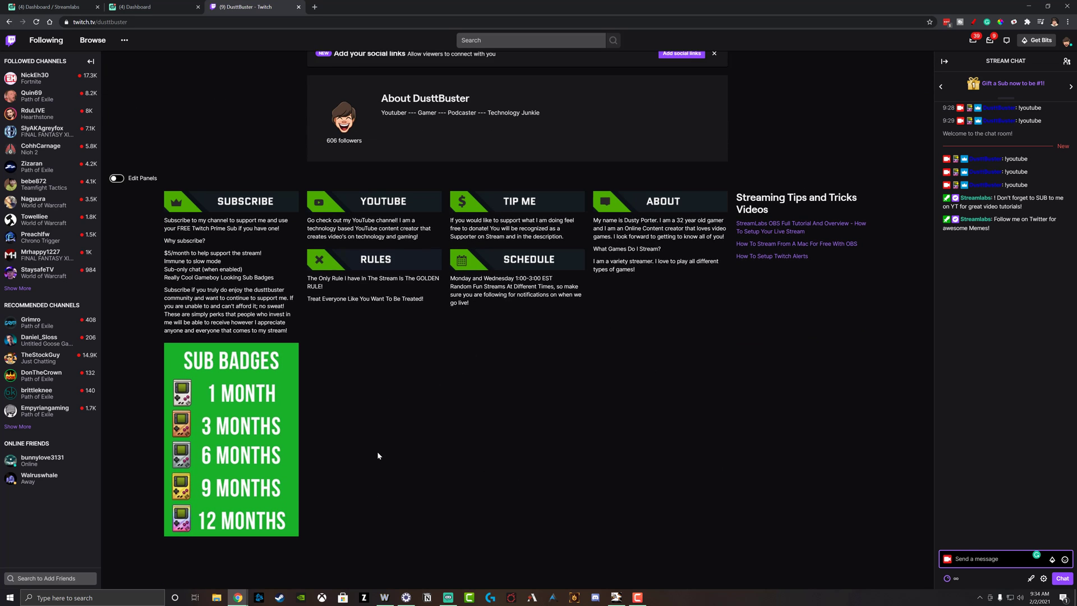
scroll(377, 451, up, 9)
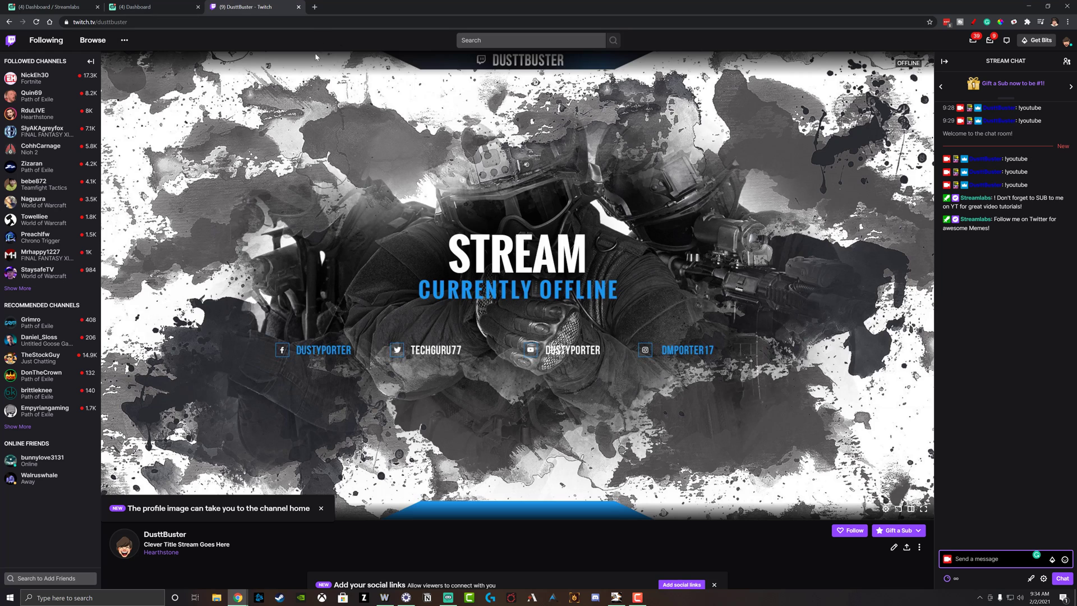
click(315, 7)
click(318, 21)
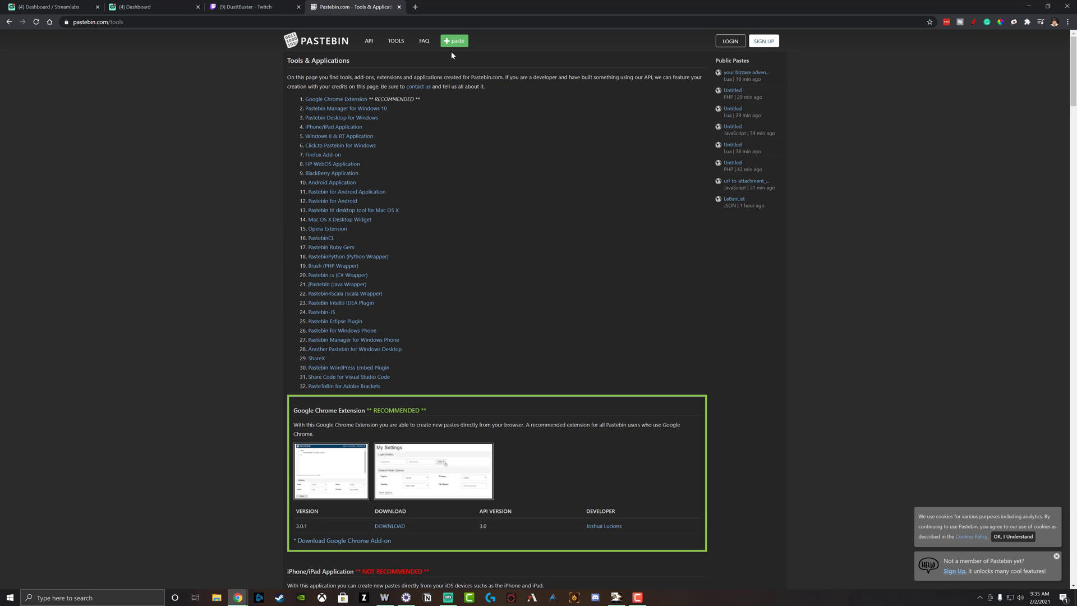
Load Pastebin's New Paste page, then return to the Twitch channel showing two timer messages.
click(455, 42)
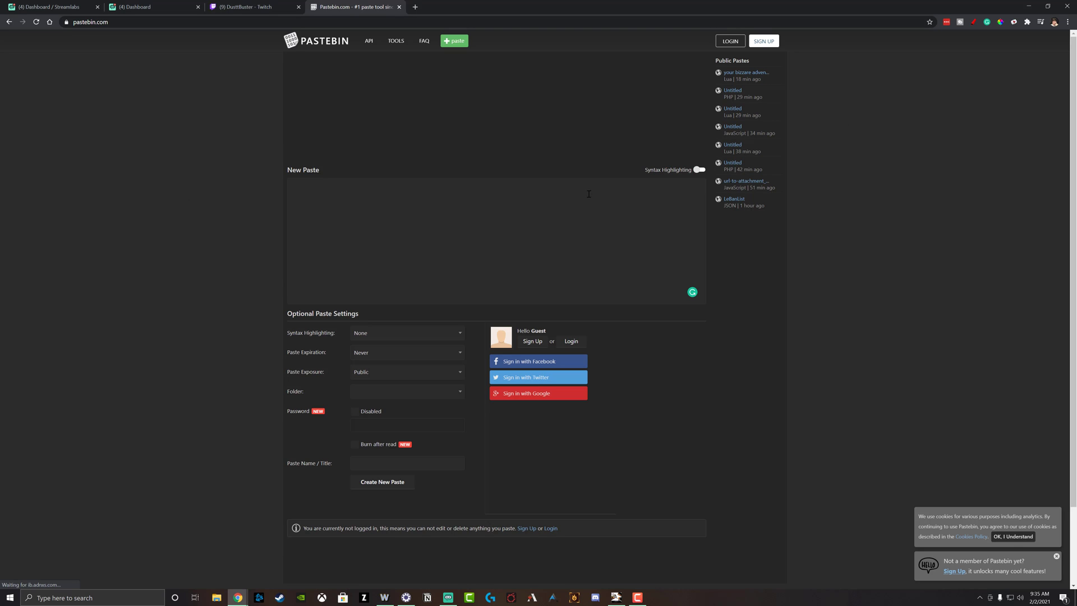
click(284, 7)
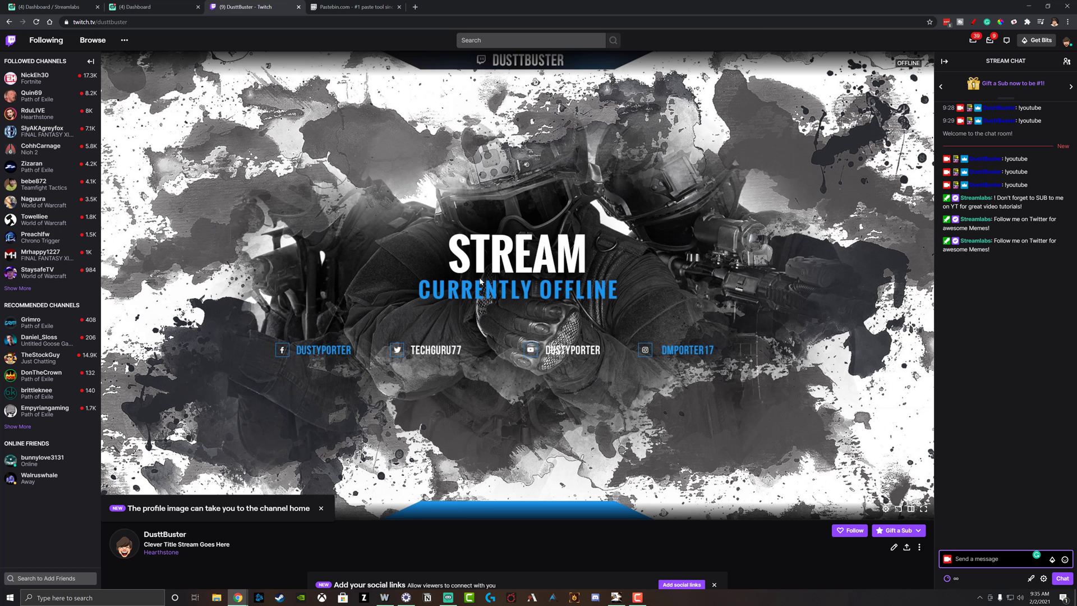
Return to the Cloudbot dashboard's Timers page listing the enabled Twitter timer.
click(135, 7)
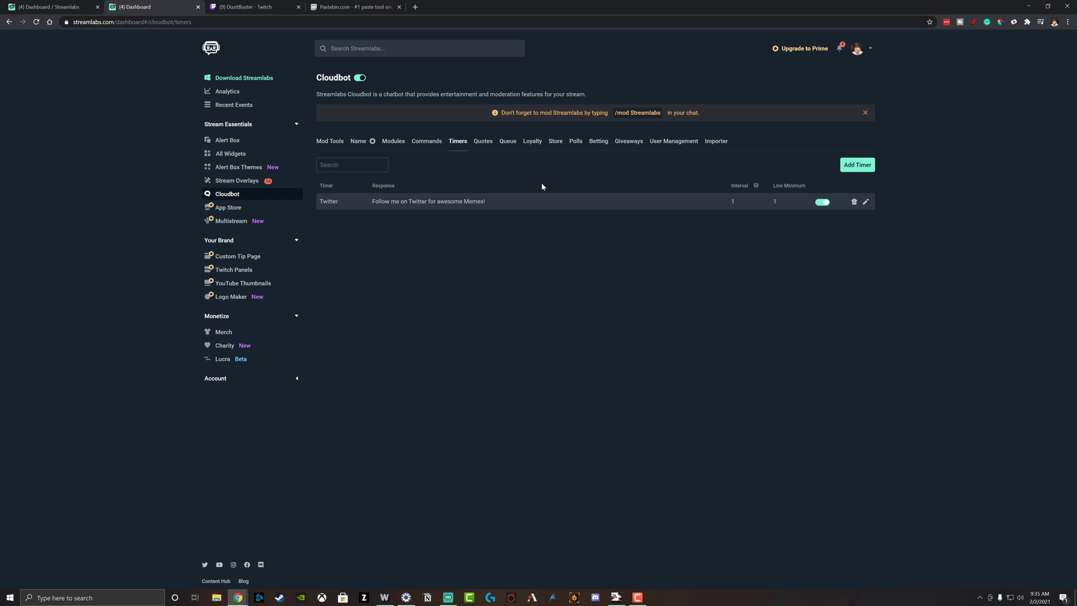
click(393, 142)
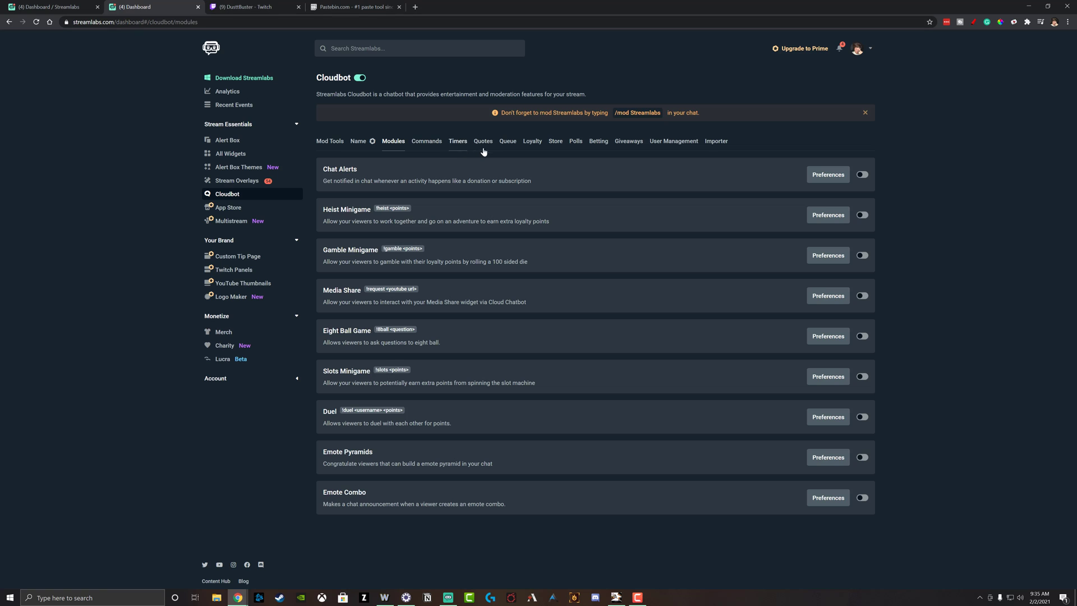
click(485, 145)
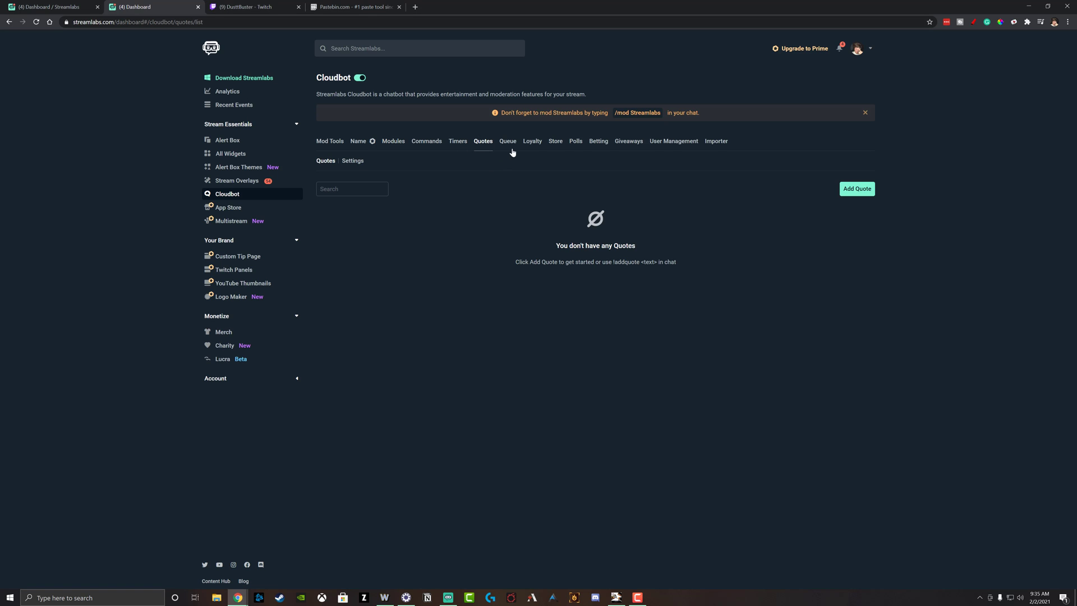
click(507, 142)
click(484, 142)
click(857, 189)
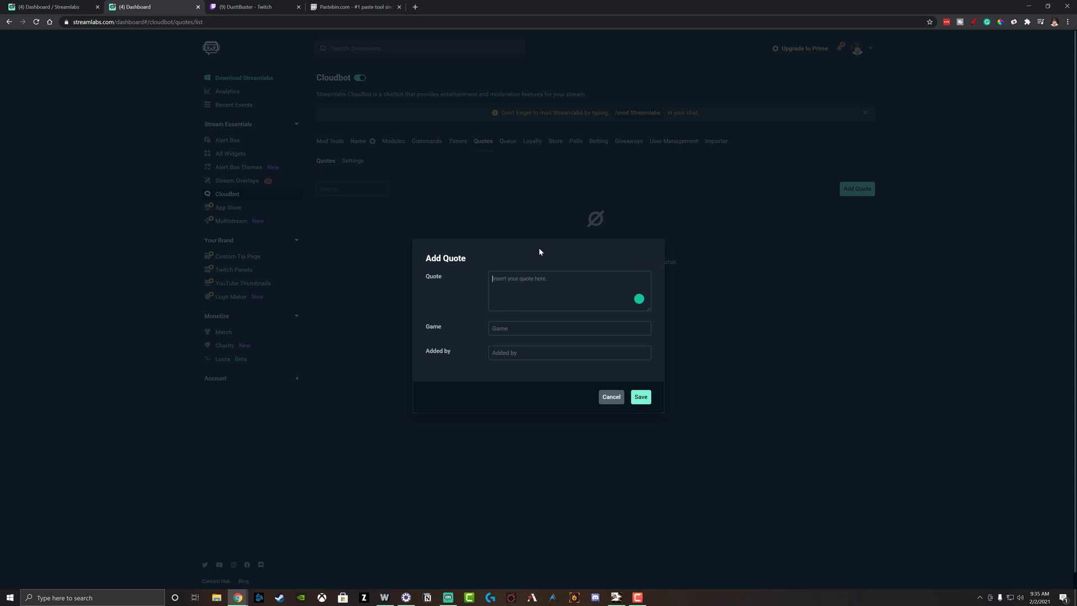
click(641, 396)
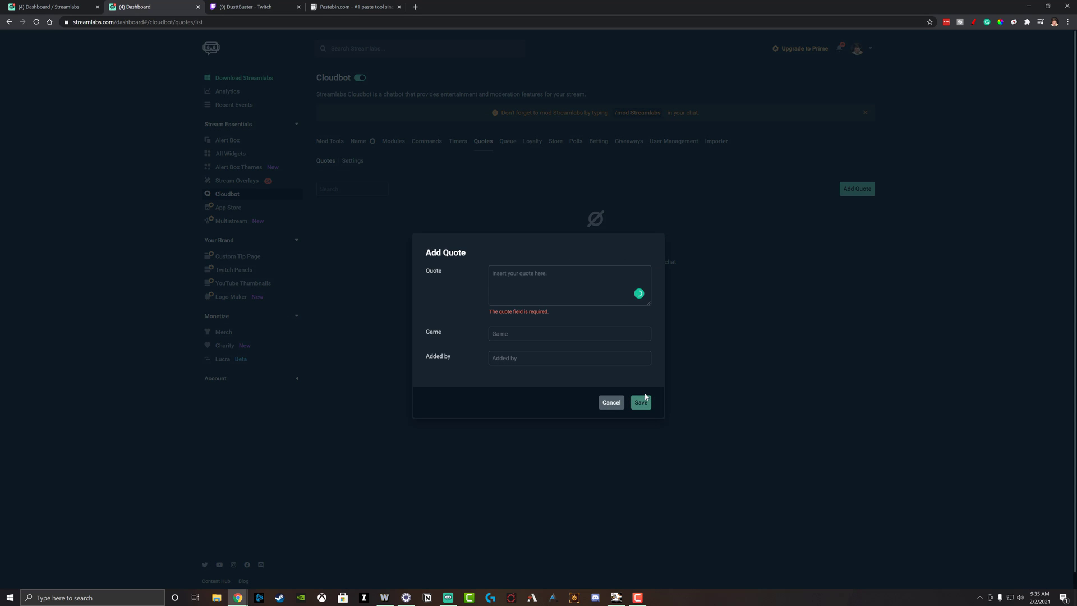
click(614, 398)
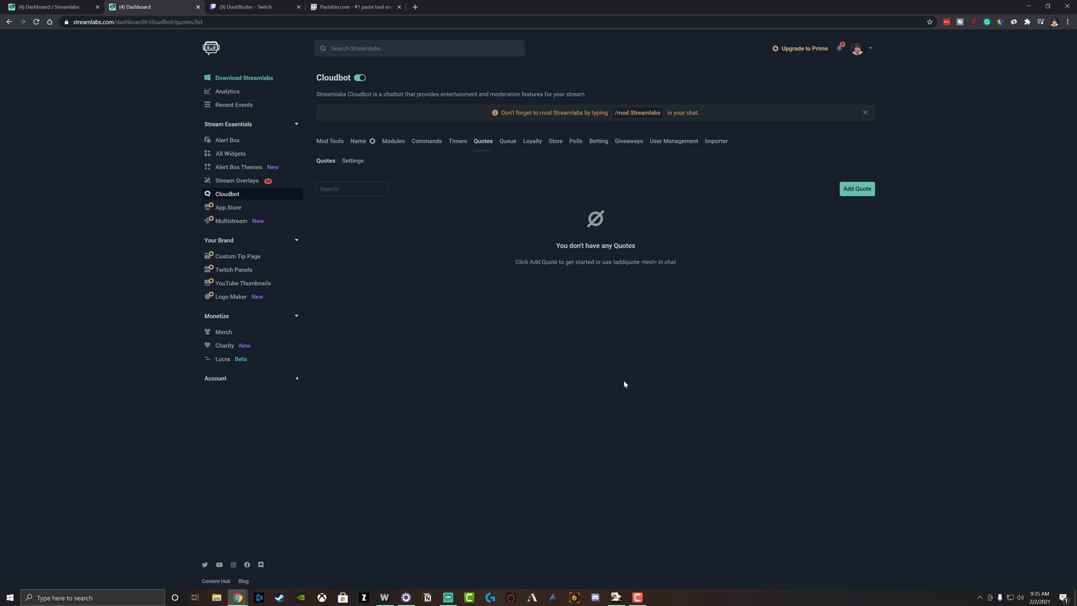
click(394, 141)
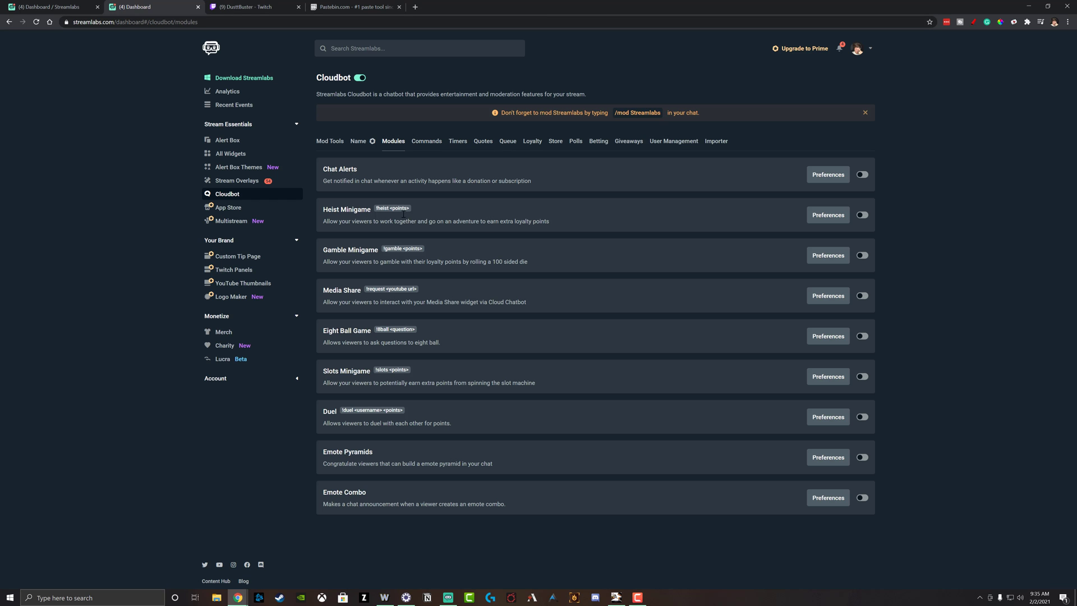